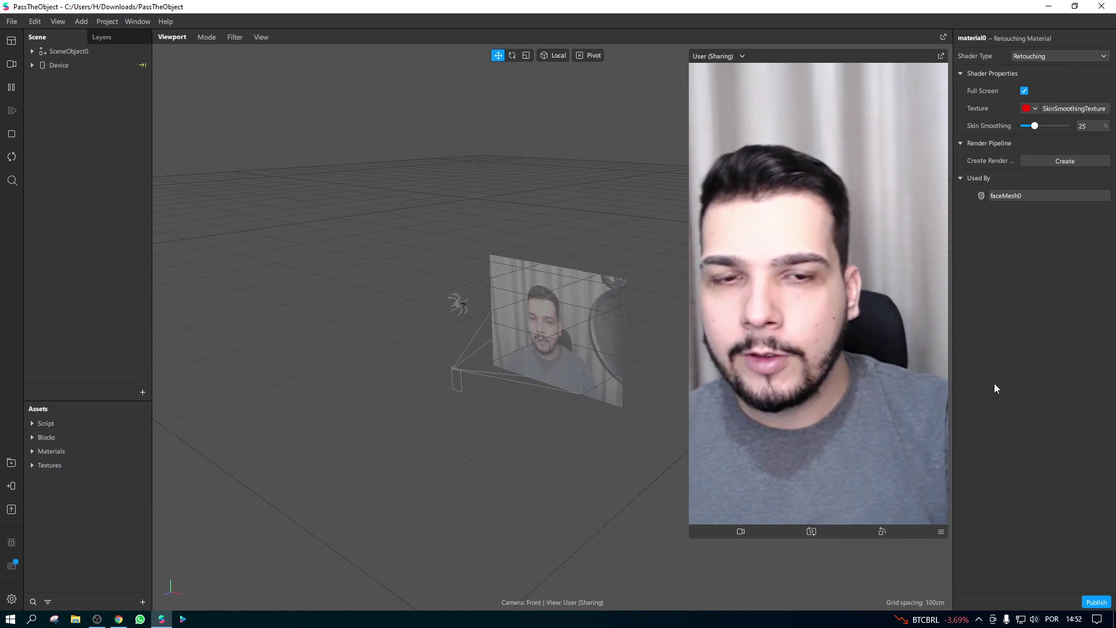
Step: Switch to Spark AR Player and set Participant 1's camera to the simulation video of the dark-haired woman with pink earrings
click(183, 619)
click(500, 170)
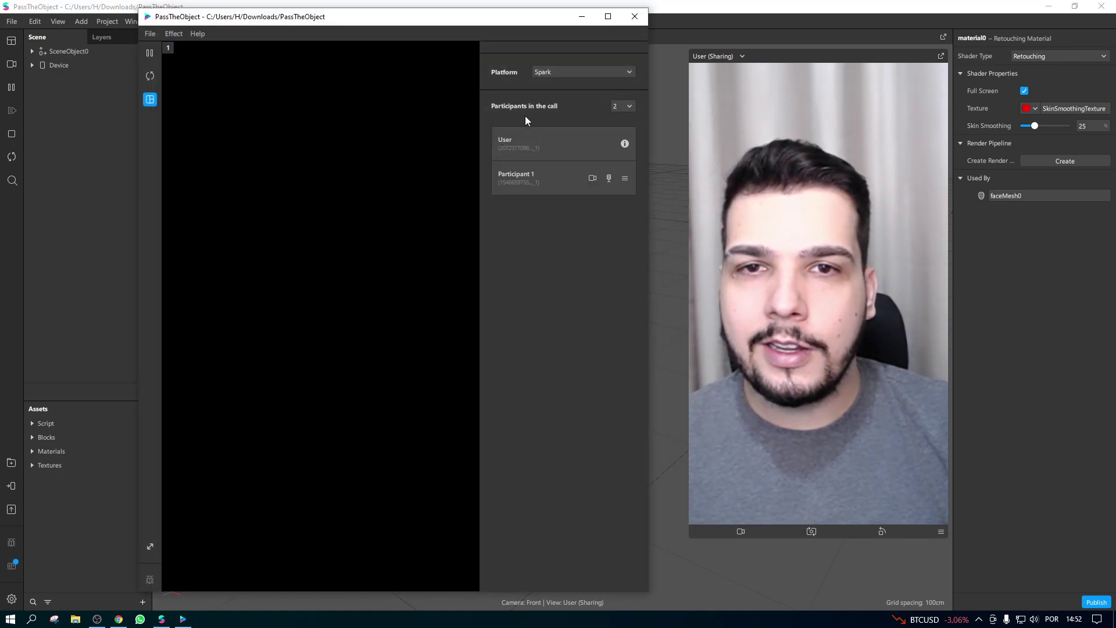
drag(500, 24, 480, 20)
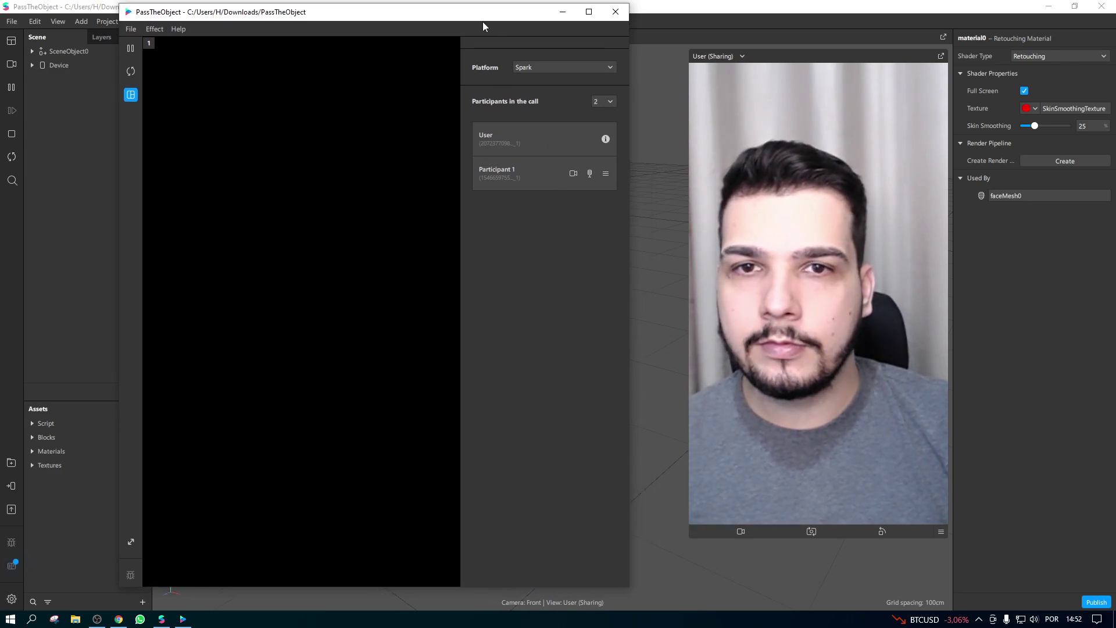
click(573, 174)
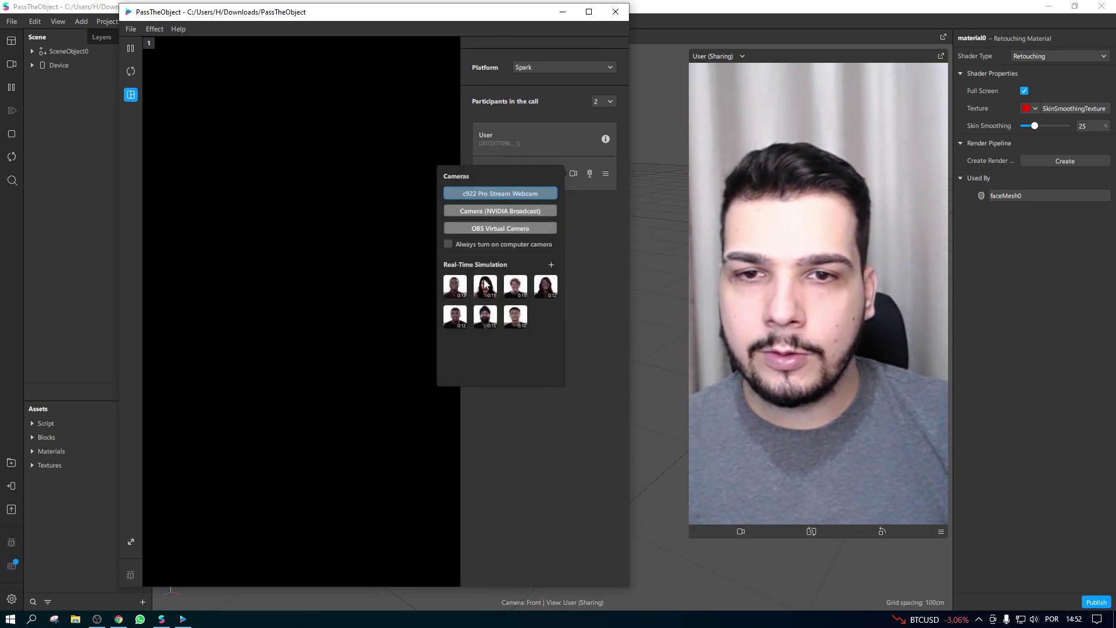
click(486, 286)
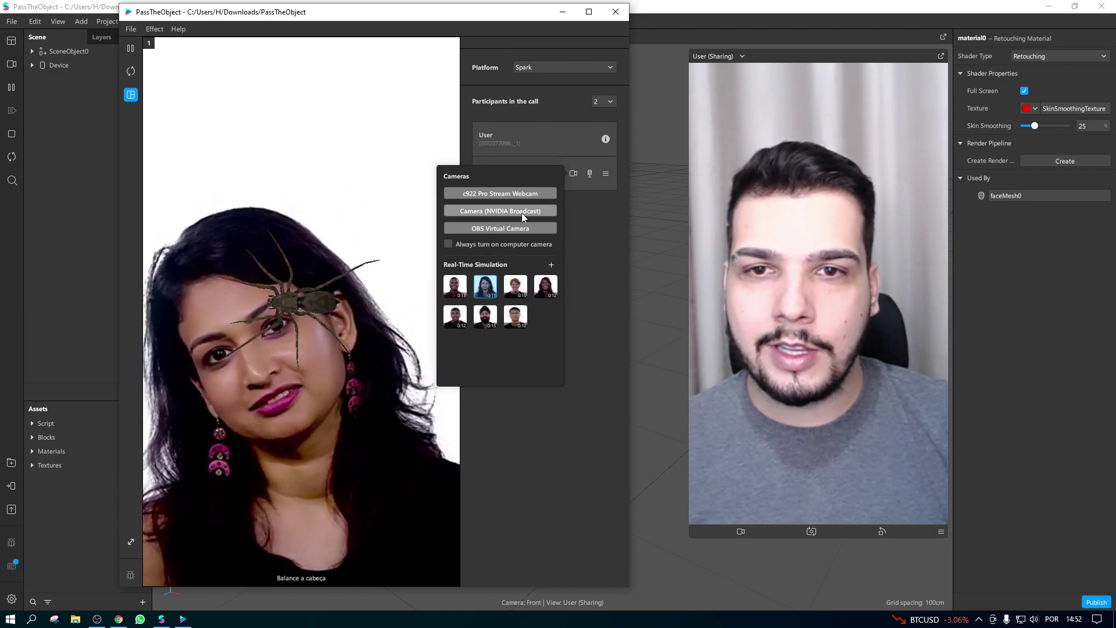
click(591, 251)
Step: Switch to Spark AR Studio and set the project's camera to the simulation video of the bearded man in a turban
click(677, 6)
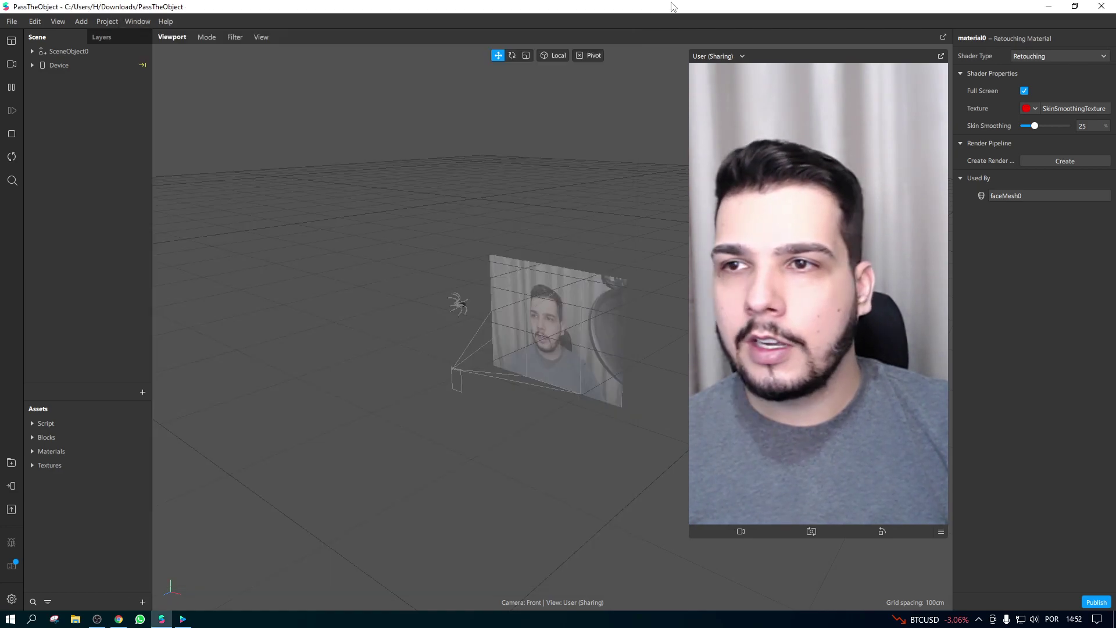
click(11, 64)
click(80, 208)
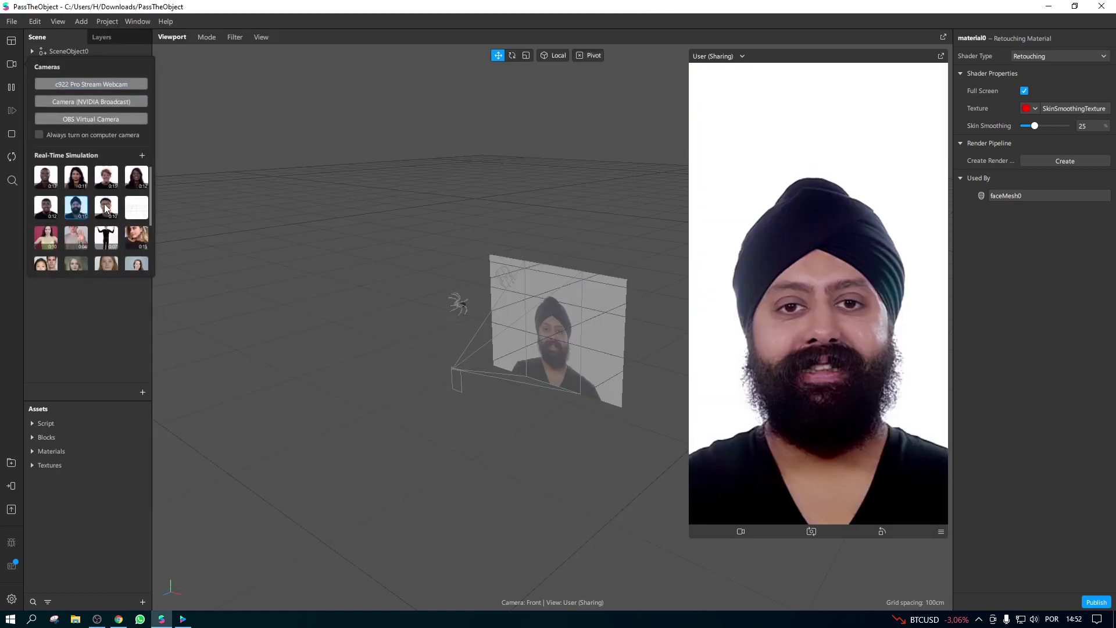
Step: In Spark AR Player, set the number of participants in the call to 7
click(183, 619)
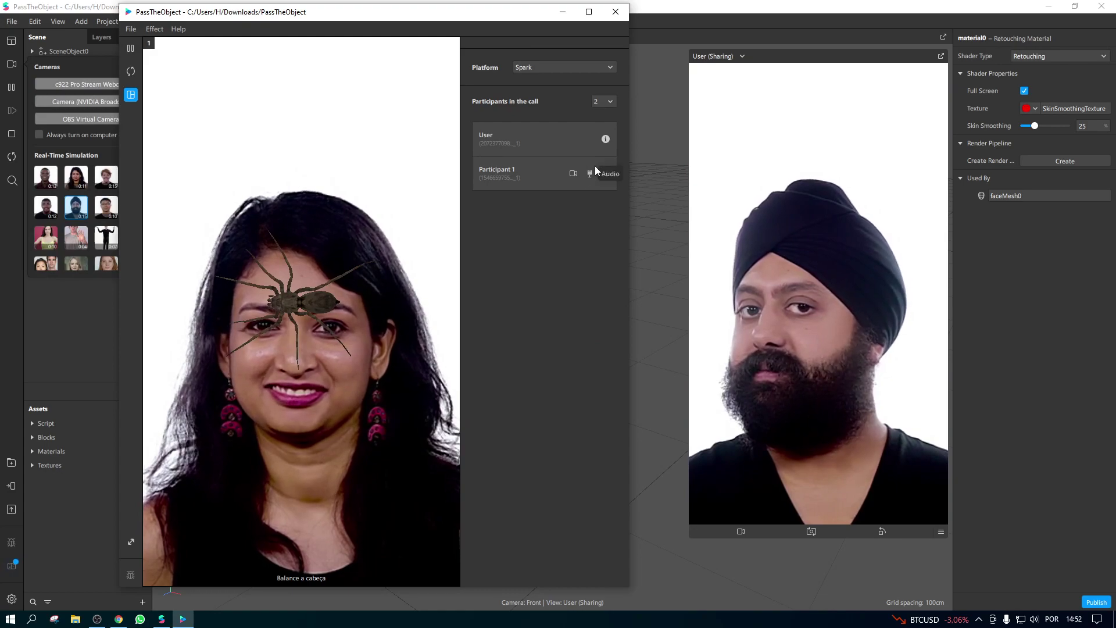
click(611, 101)
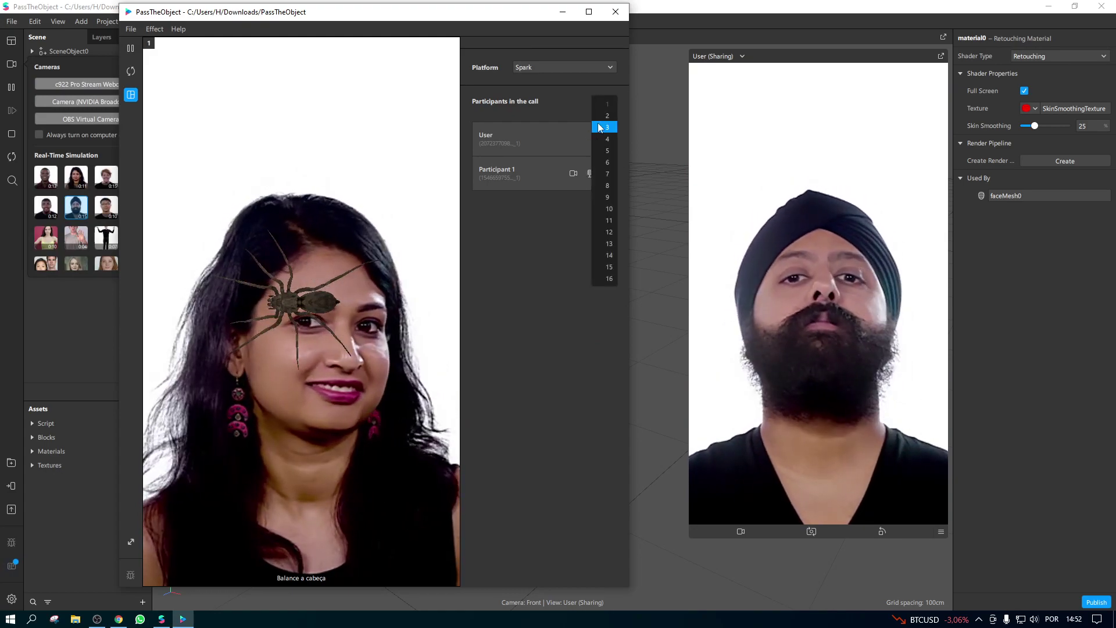
click(607, 174)
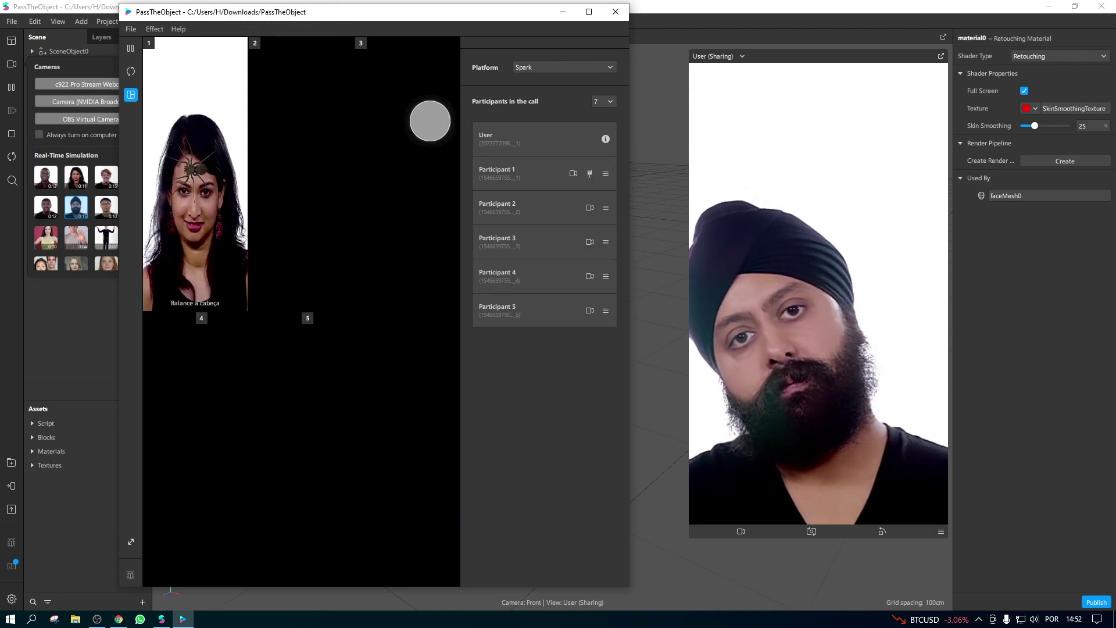
mouse_move(326, 19)
mouse_down()
mouse_move(367, 23)
mouse_move(340, 16)
mouse_up()
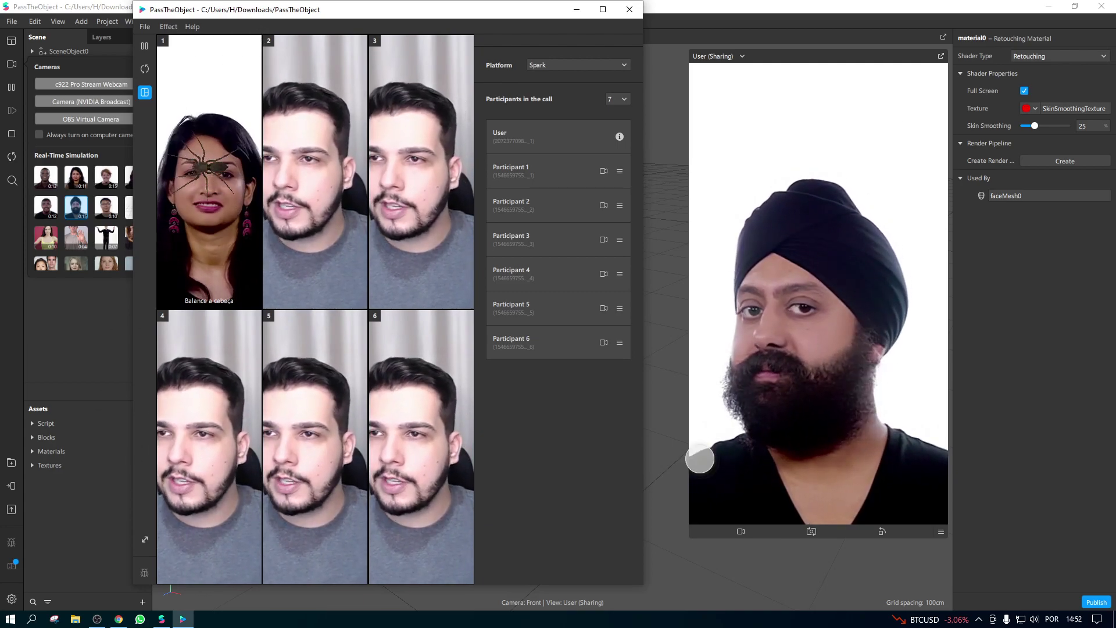
Step: Check Spark AR Studio's option for previewing in the desktop player, and set Participant 1's camera in Spark AR Player to c922 Pro Stream Webcam
click(778, 559)
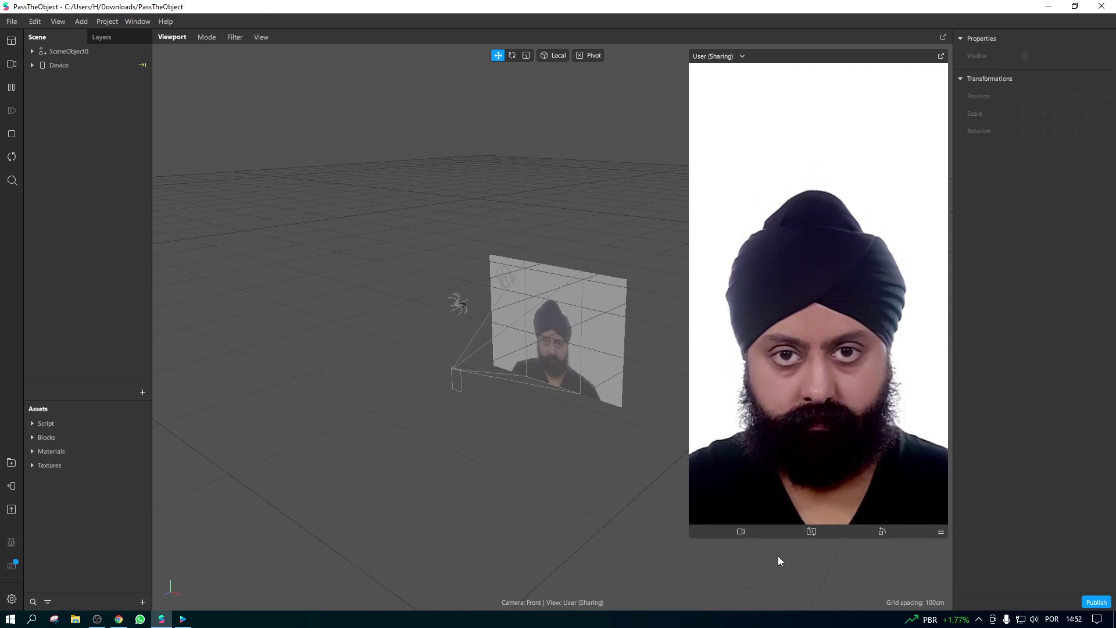
click(12, 21)
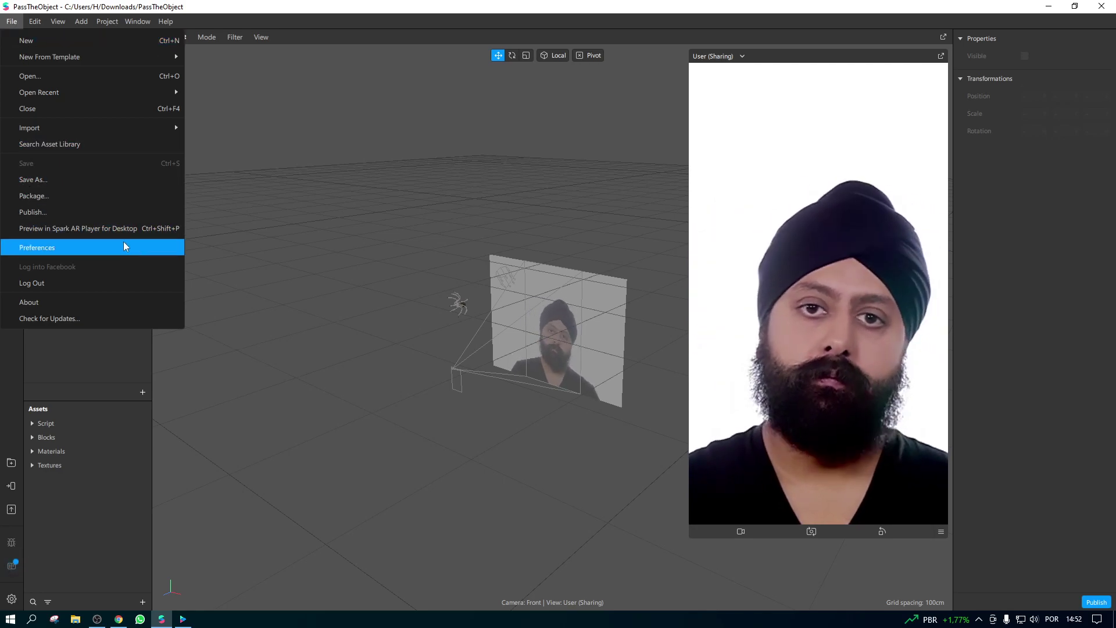
key(alt+Tab)
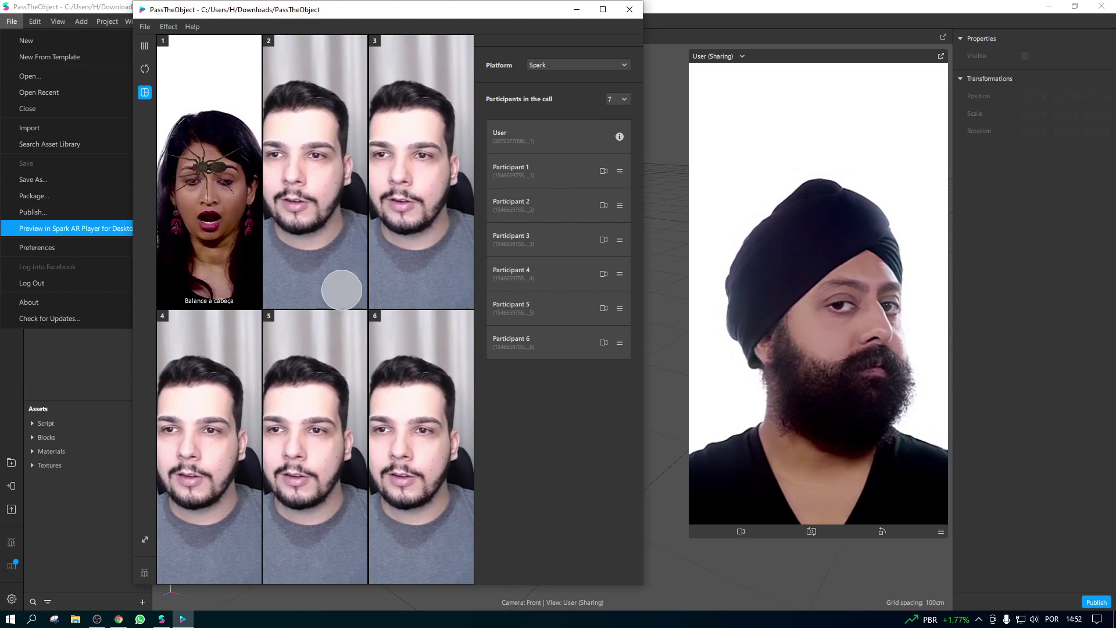
click(604, 171)
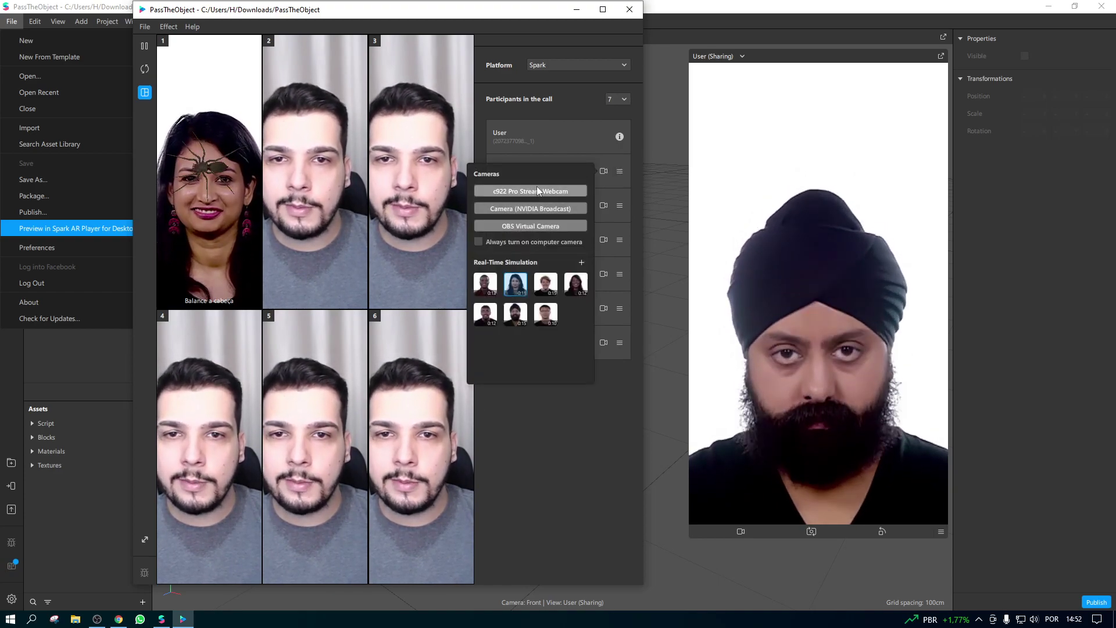
click(536, 191)
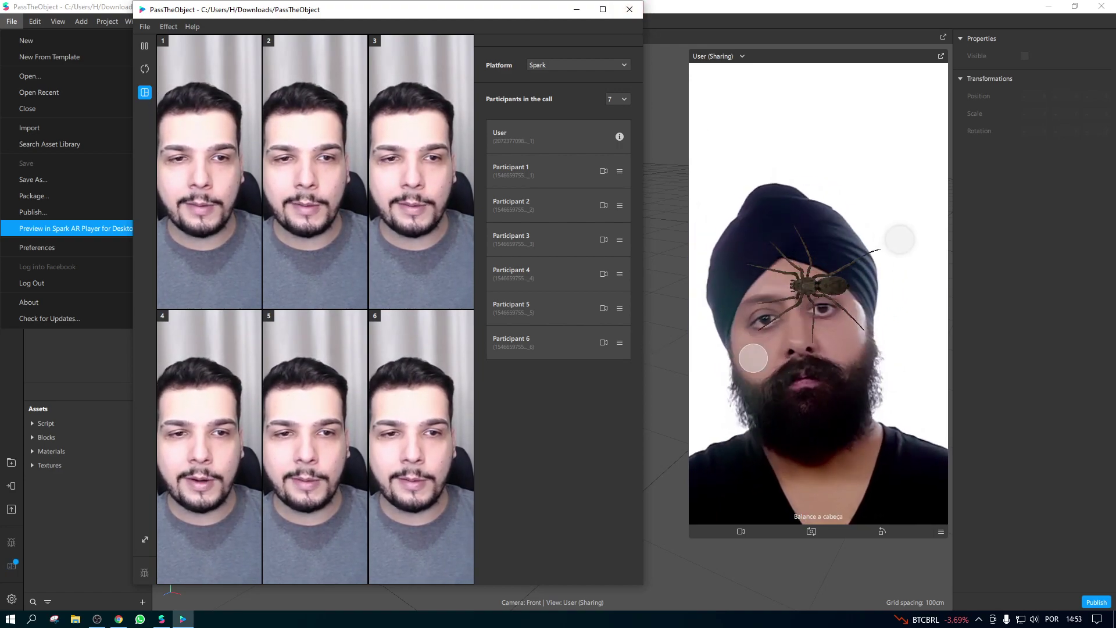
Step: Close Spark AR Player and set the Studio project's camera to c922 Pro Stream Webcam
click(630, 9)
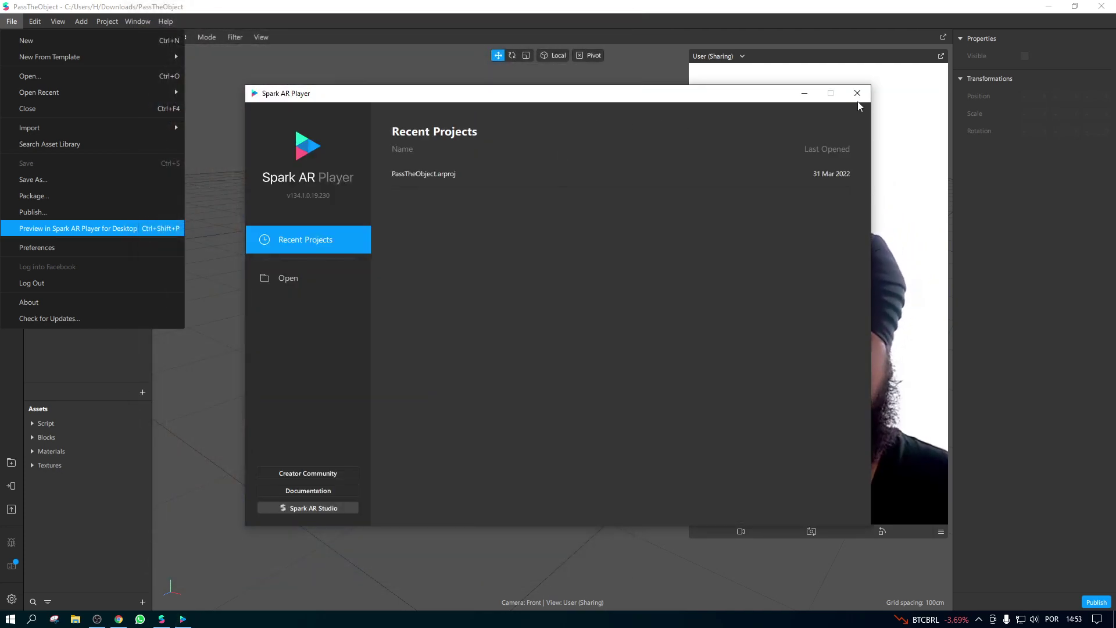
click(858, 93)
key(Escape)
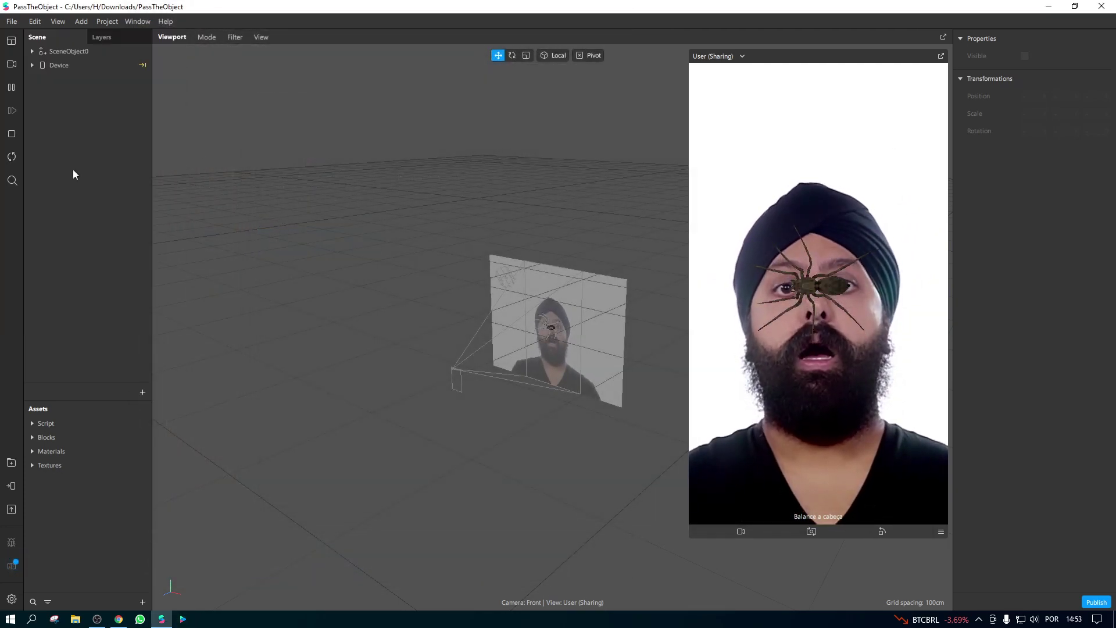
click(11, 64)
click(62, 82)
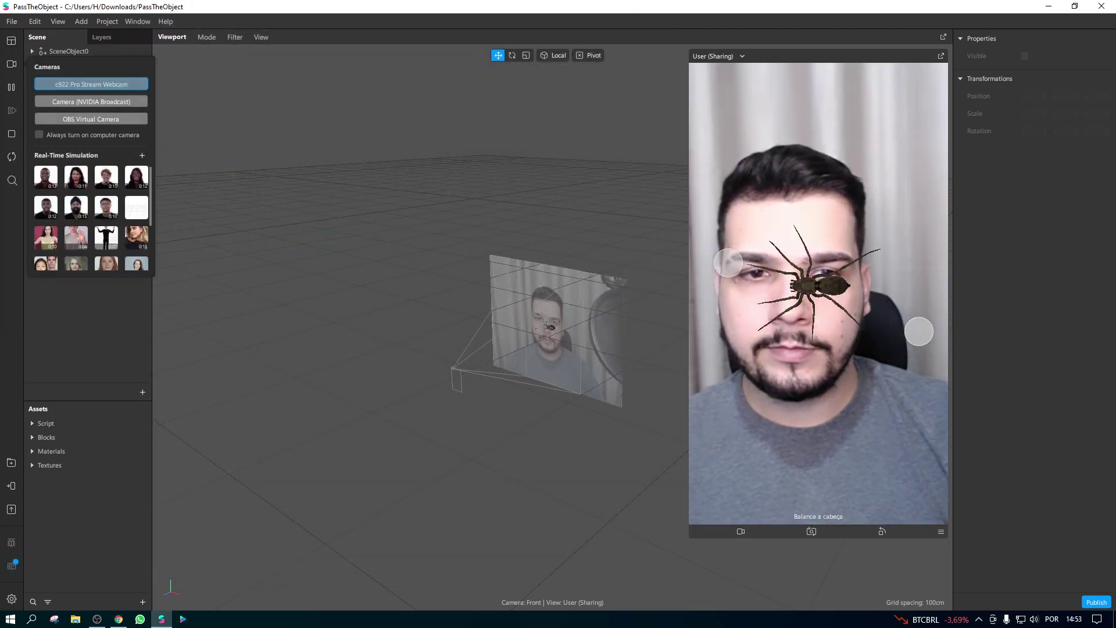
click(984, 294)
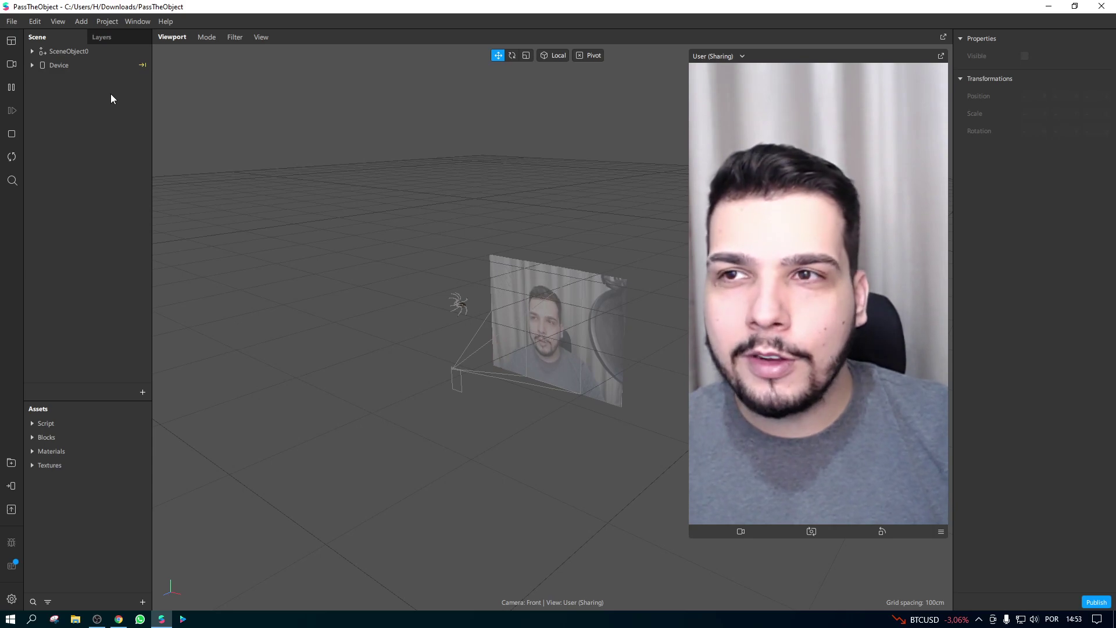
Step: Create a new project from the Pass the Object template and maximize its window
click(1049, 7)
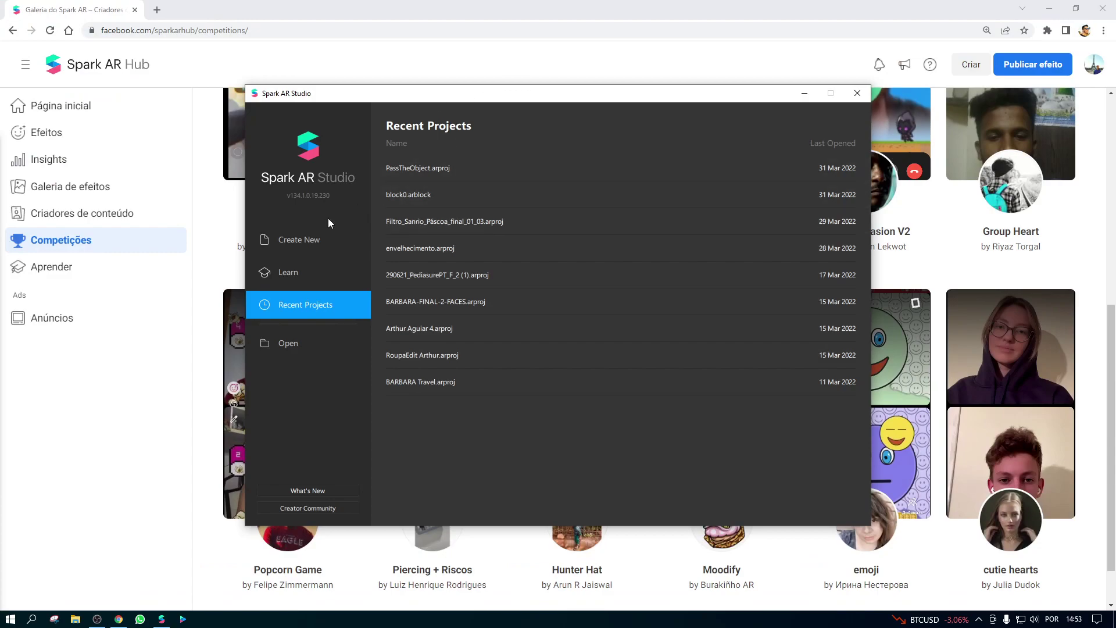
click(299, 243)
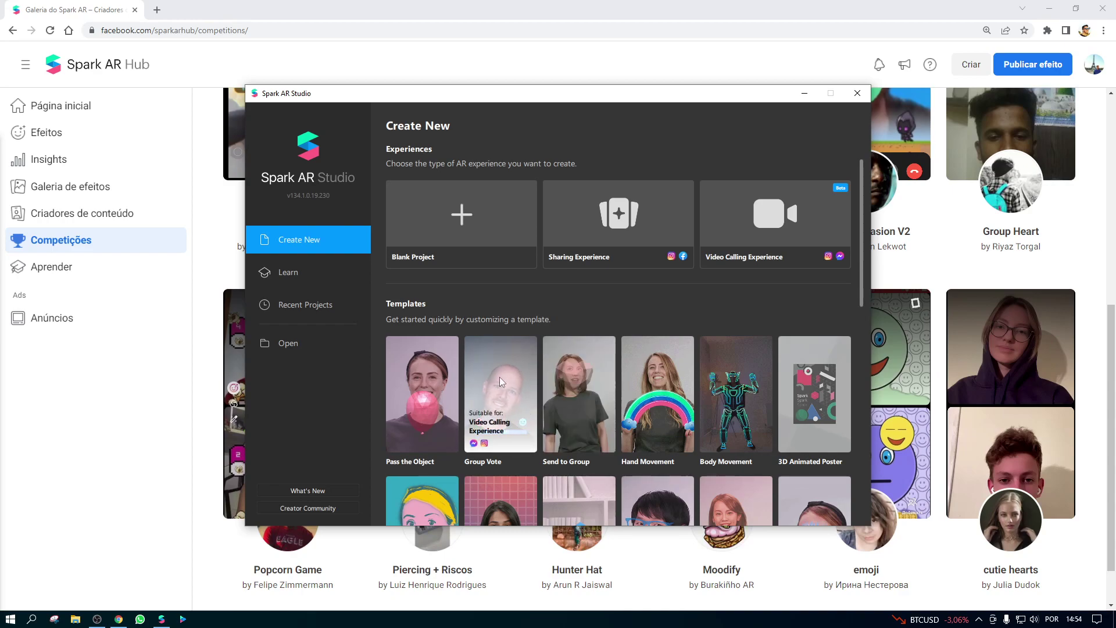
click(421, 371)
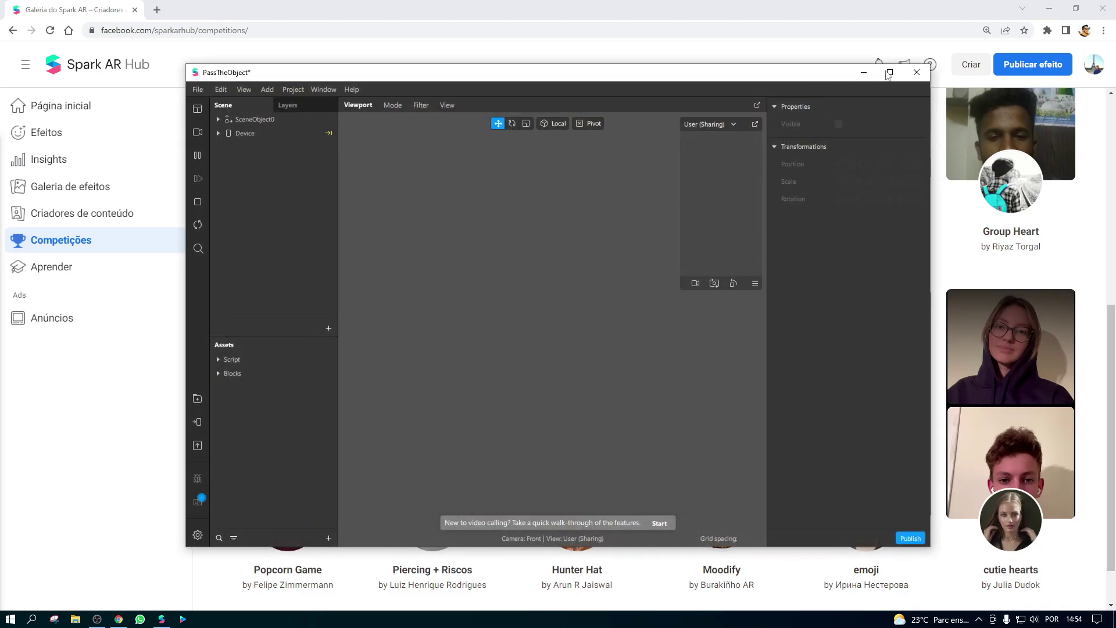
click(890, 73)
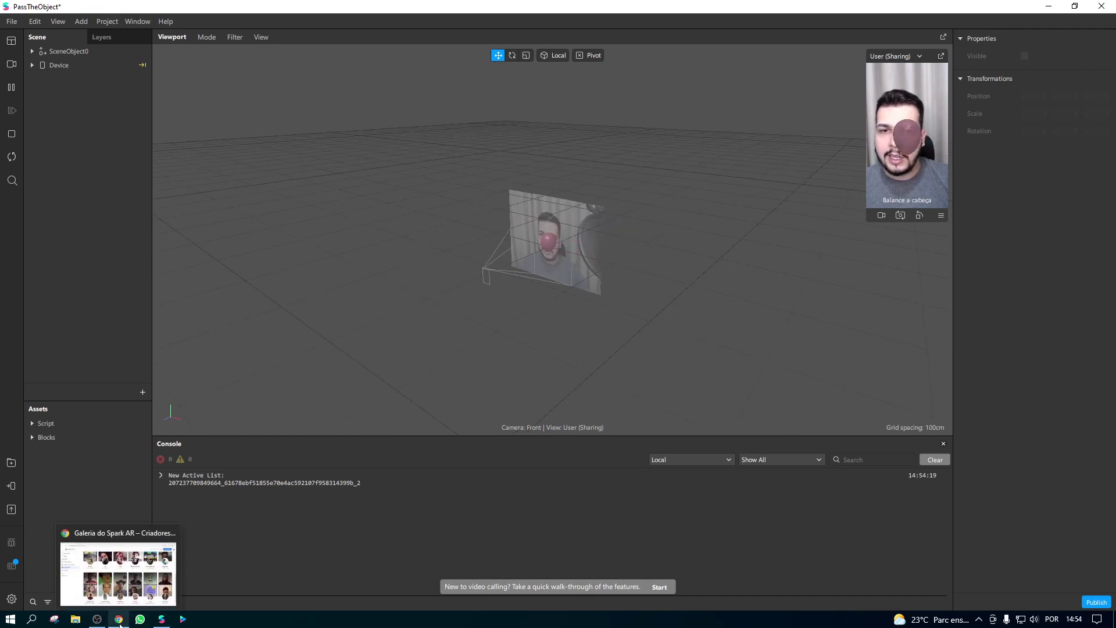
Step: Review the Spark Playtime entries, time left and competition details link on the Spark AR Hub competitions page, and return to Spark AR Studio
click(118, 620)
scroll(1073, 402, down, 2)
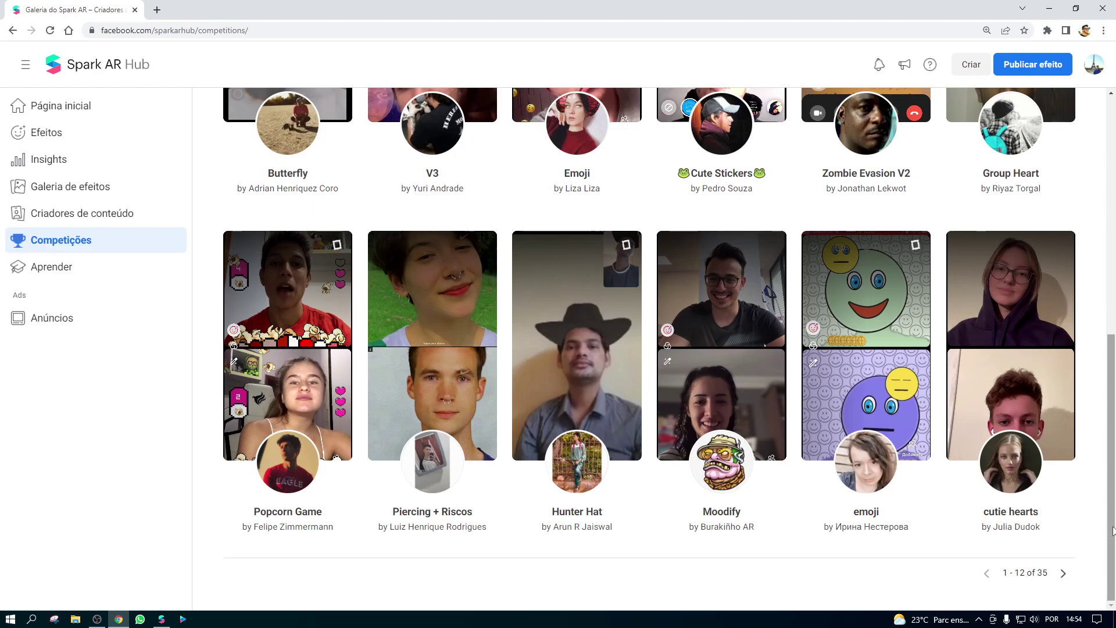
scroll(630, 252, up, 8)
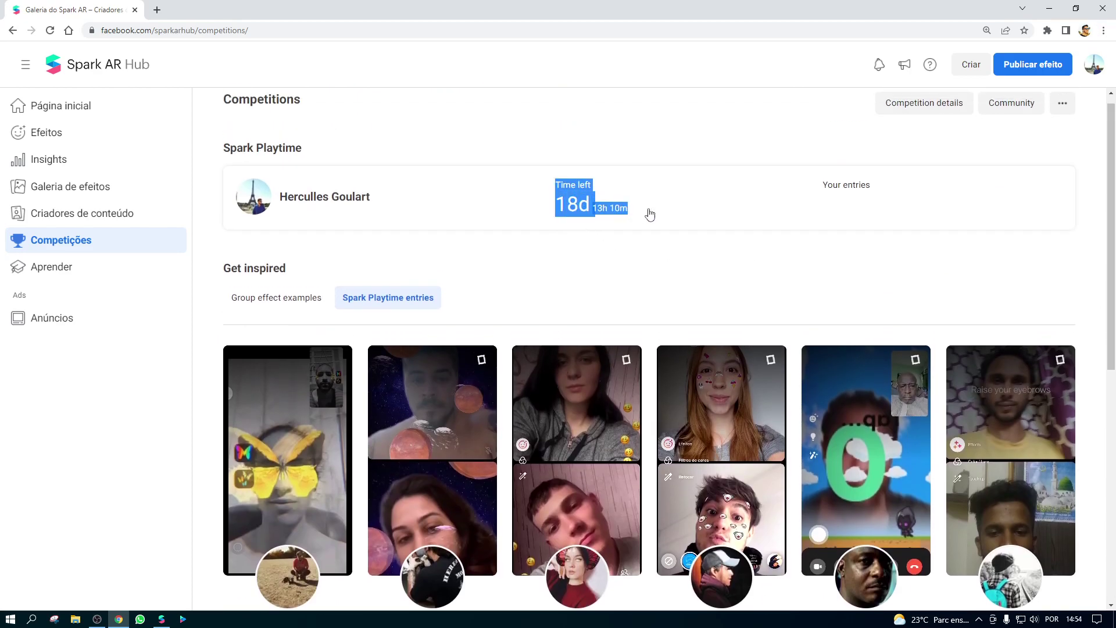
mouse_move(1115, 256)
mouse_down()
mouse_move(1115, 437)
mouse_move(1115, 237)
mouse_up()
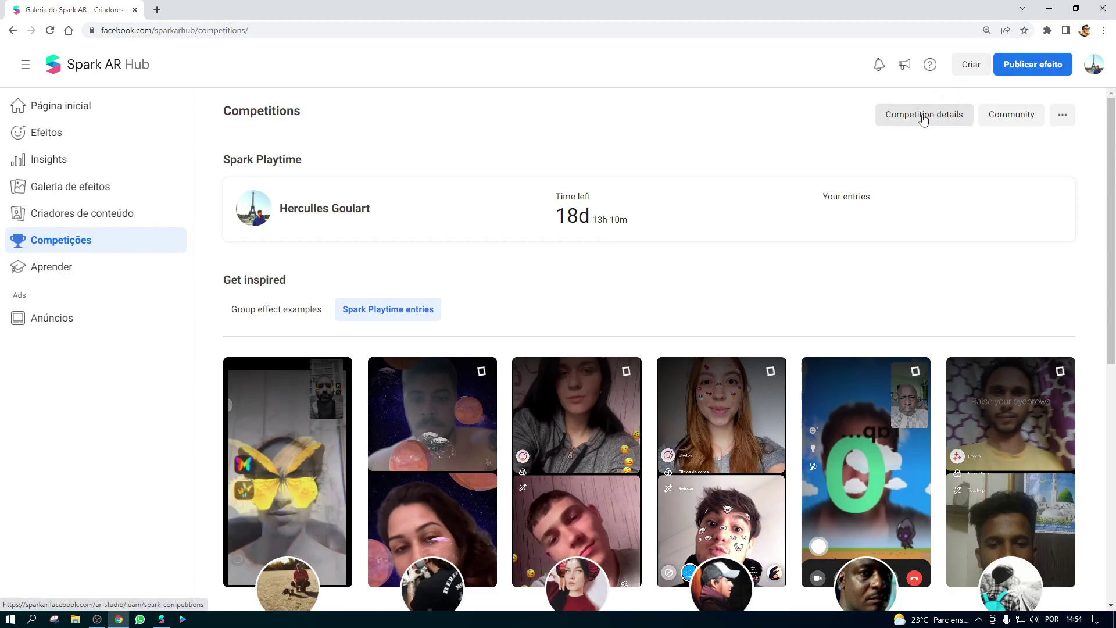
key(alt+Tab)
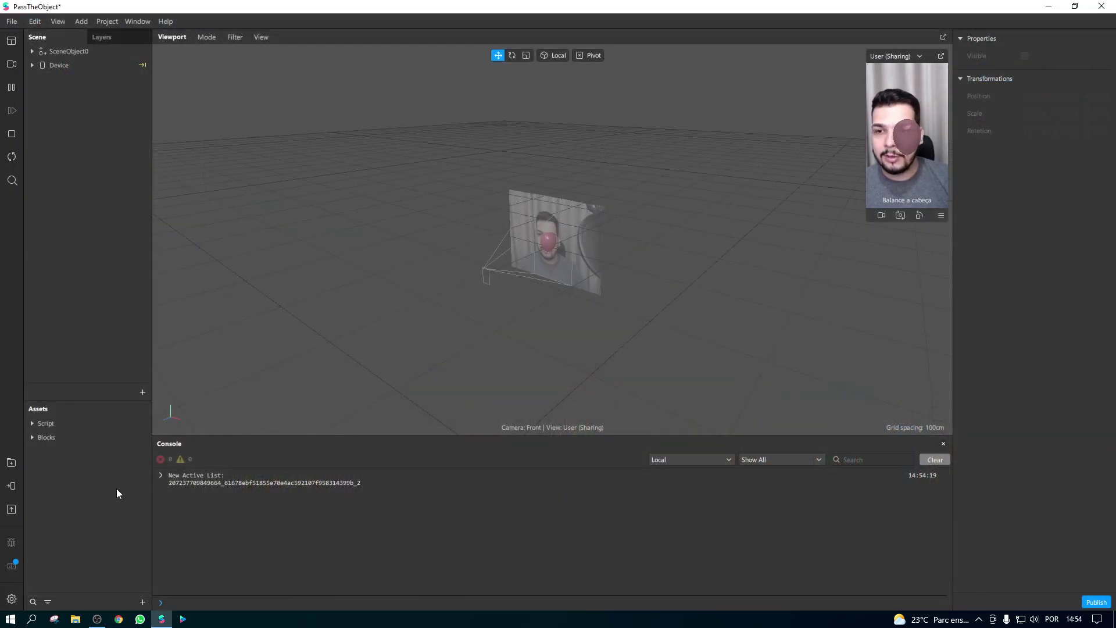
Step: Close the Console, enlarge the simulator preview to nearly the full height of the viewport, and restart the effect
click(945, 444)
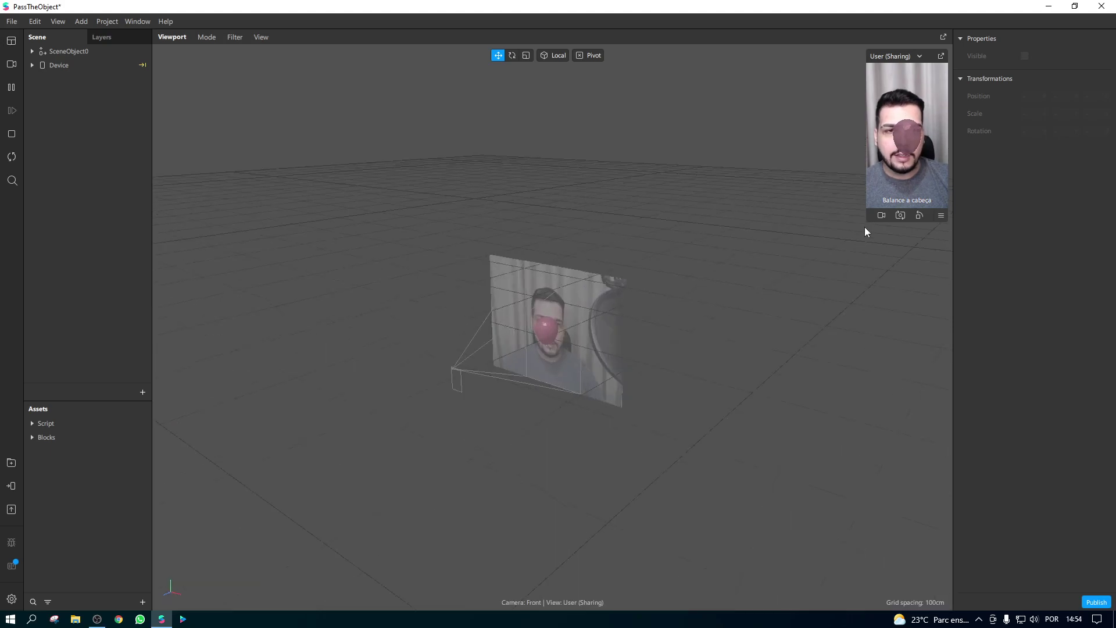
drag(869, 222, 594, 518)
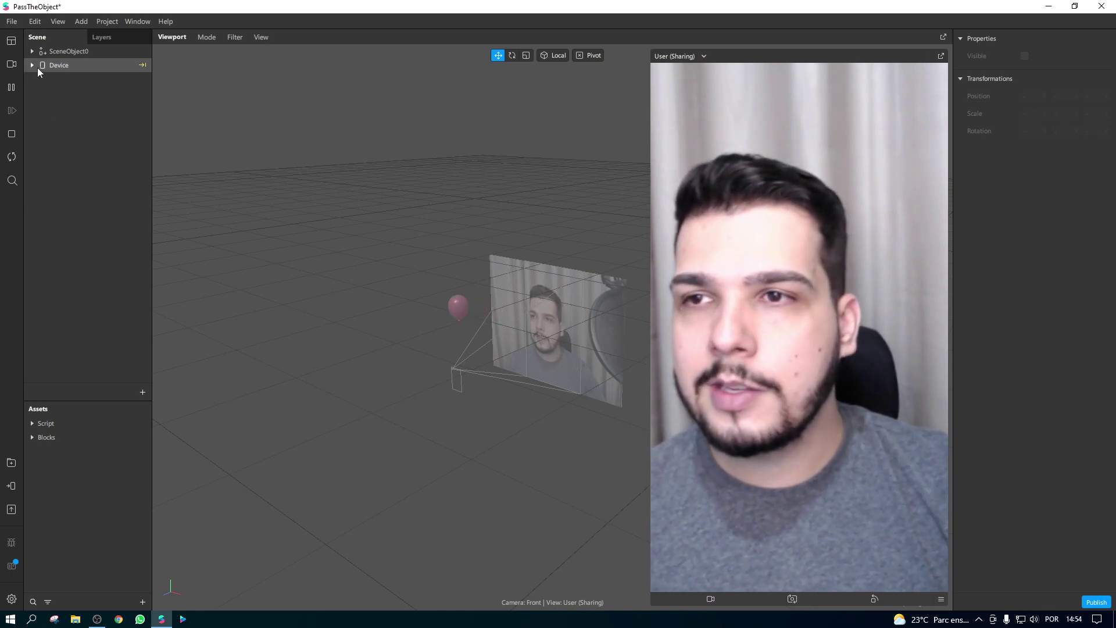
click(10, 160)
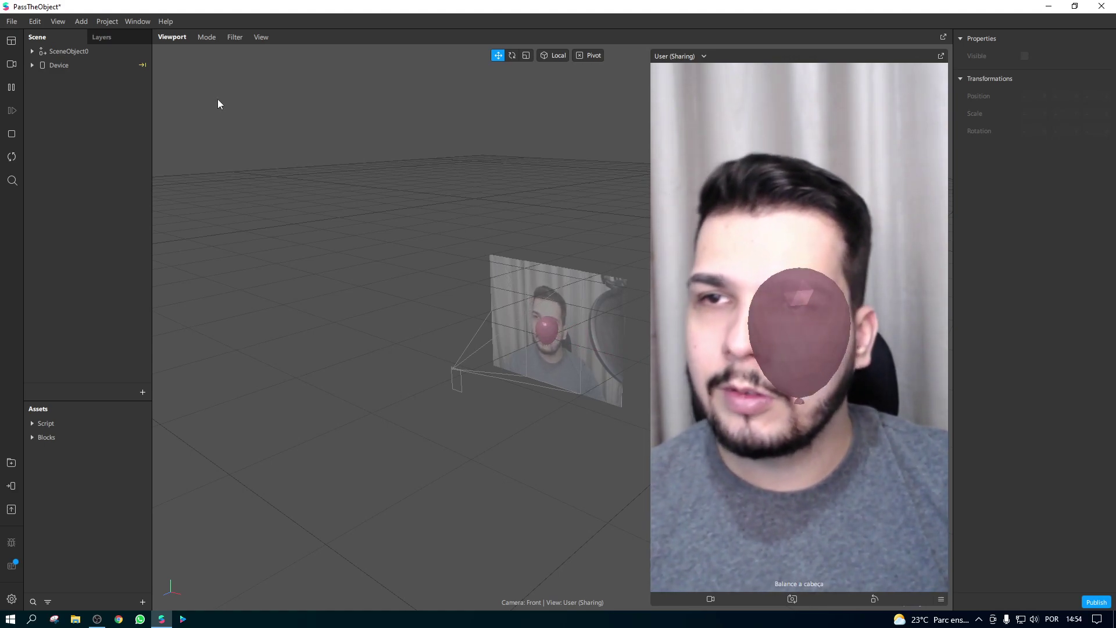
Step: Inspect the contents of SceneObject0, and open the Block_Balloon block for editing, accepting the update to v134.0
click(32, 51)
click(31, 51)
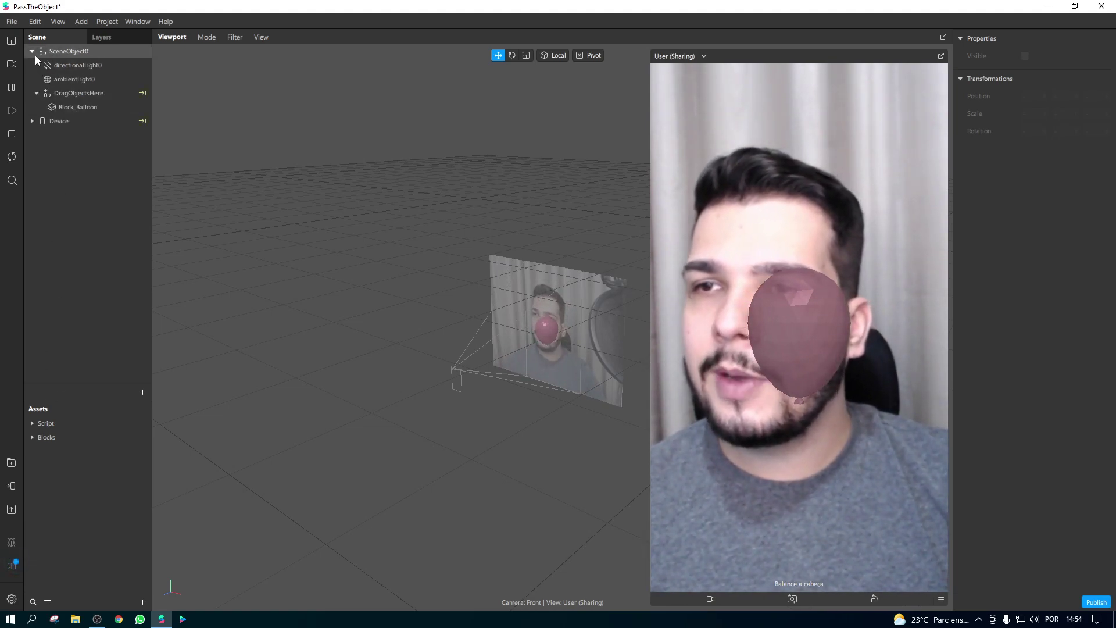
click(32, 437)
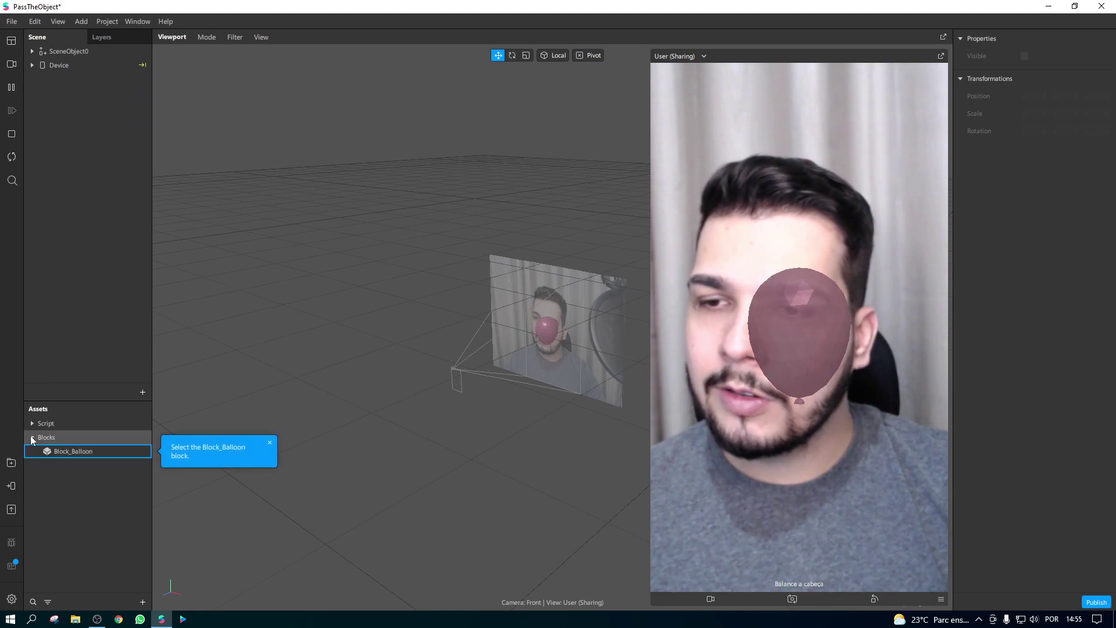
click(270, 443)
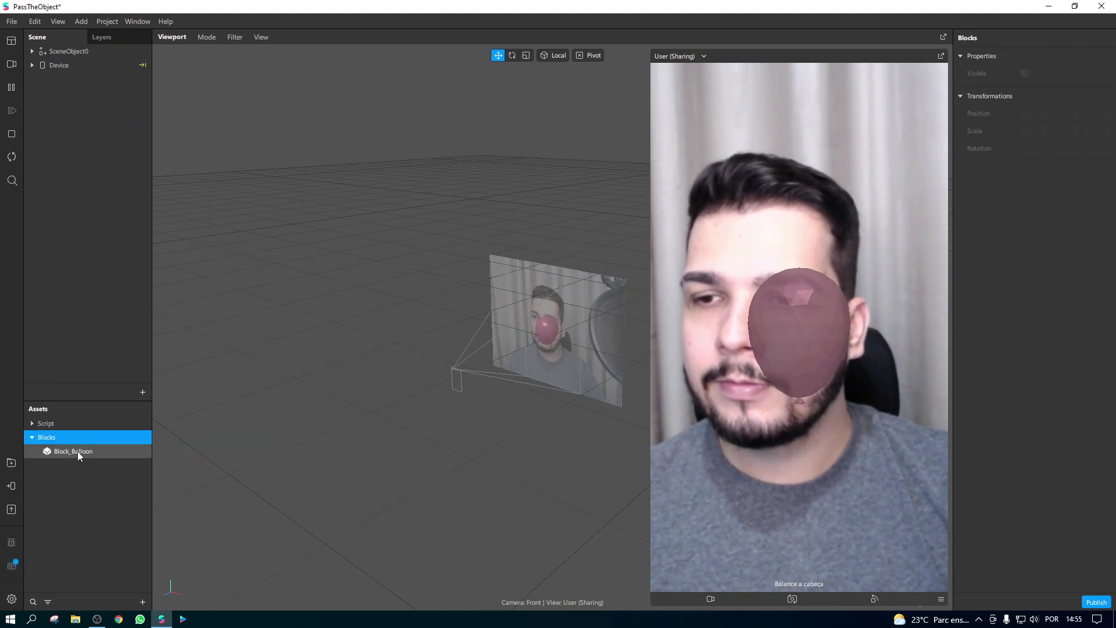
click(78, 453)
double_click(79, 452)
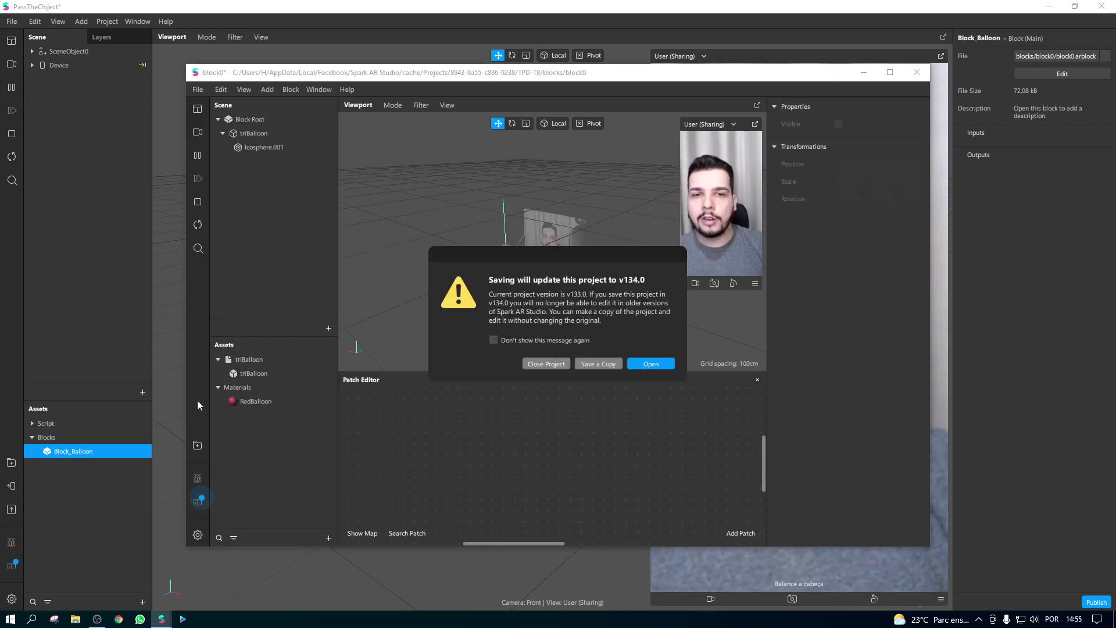
click(653, 365)
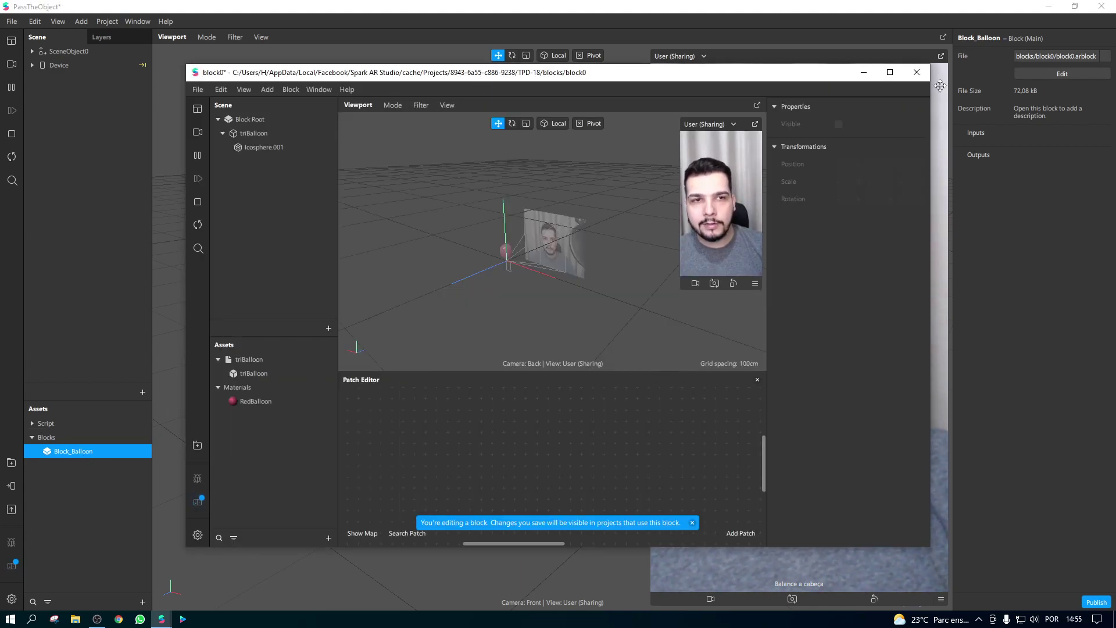
Step: Maximize the block editing window, frame triBalloon in the viewport and enlarge the simulator preview
click(889, 74)
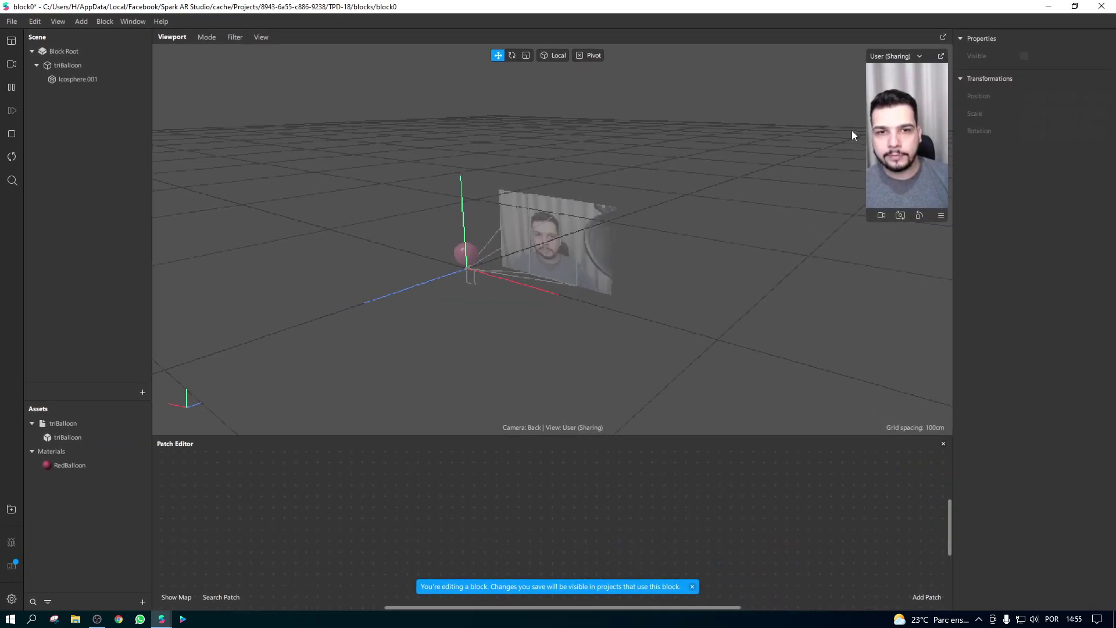
click(68, 68)
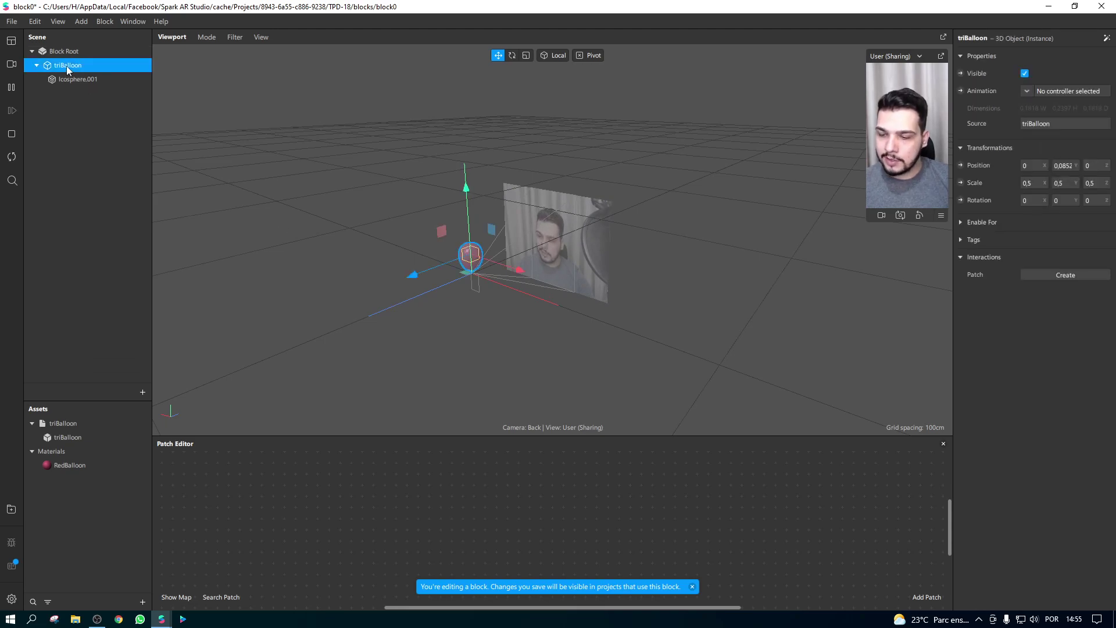
double_click(66, 68)
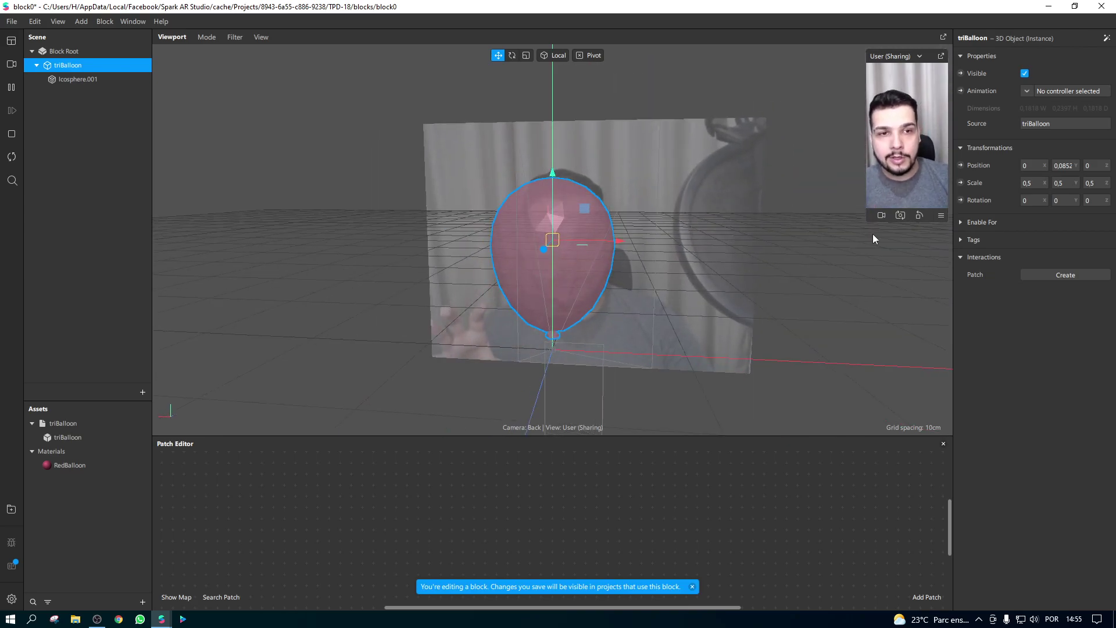
drag(869, 221, 717, 361)
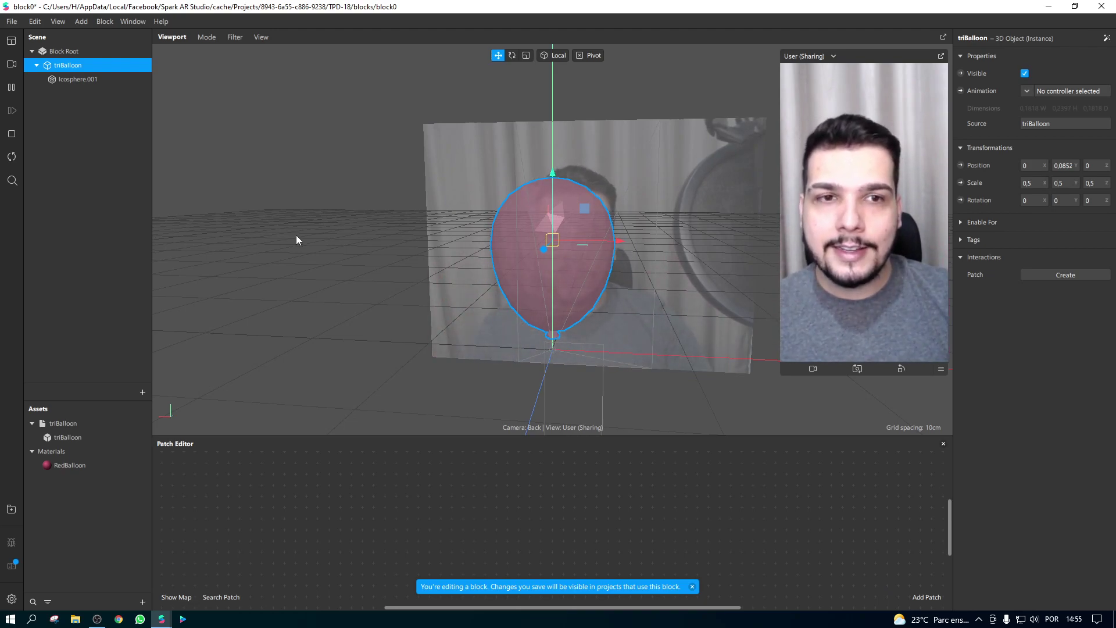
Step: Search the AR Library's 3D objects for "spider animated"
click(11, 508)
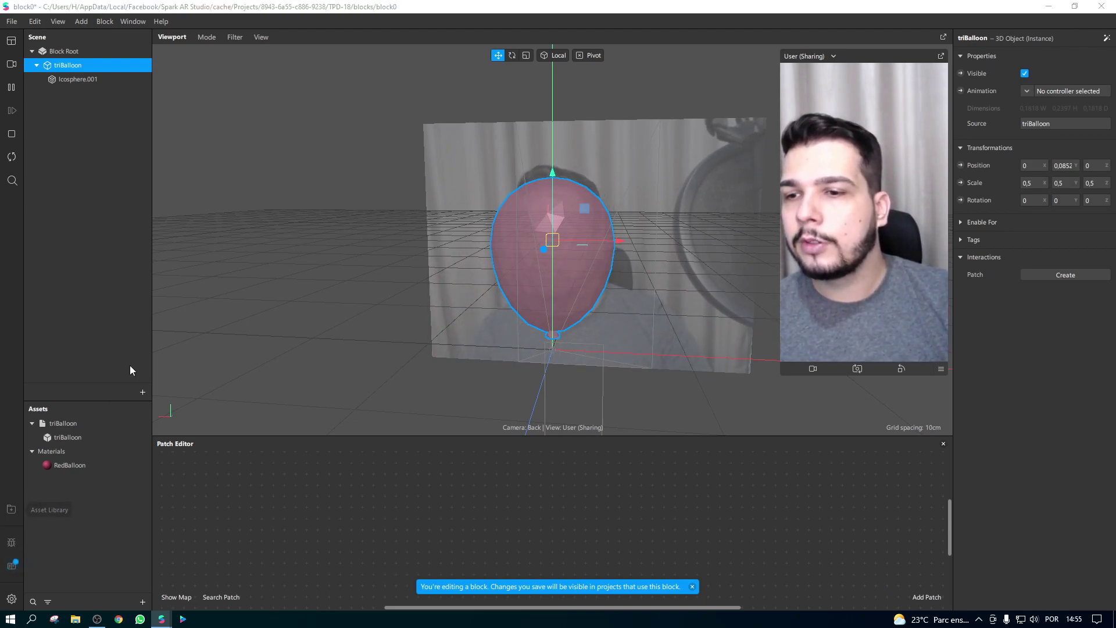
click(323, 145)
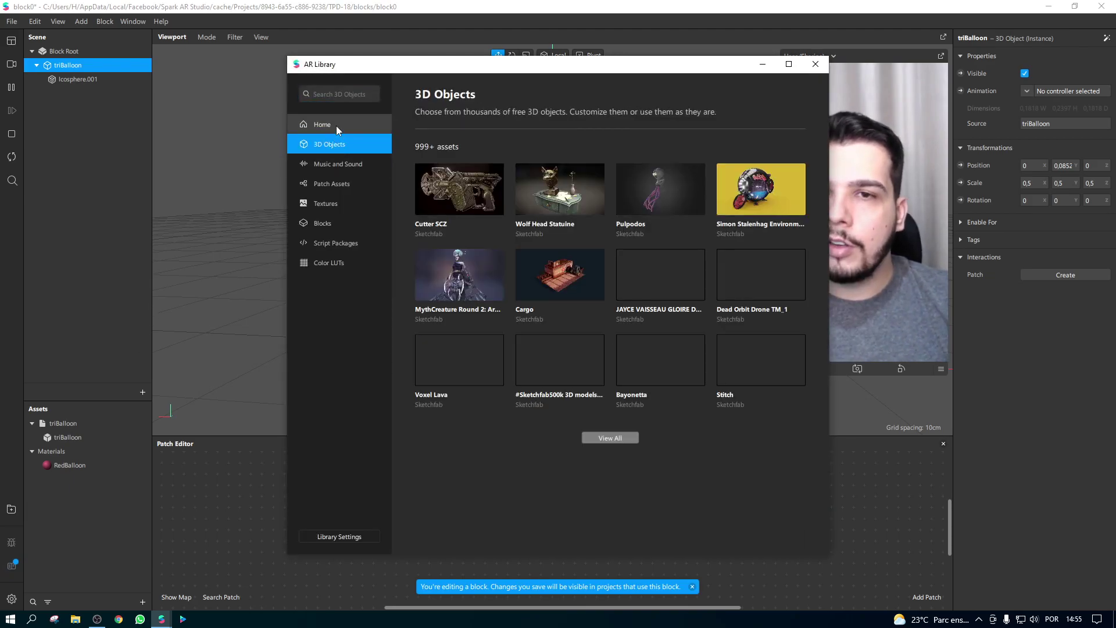
text(spider)
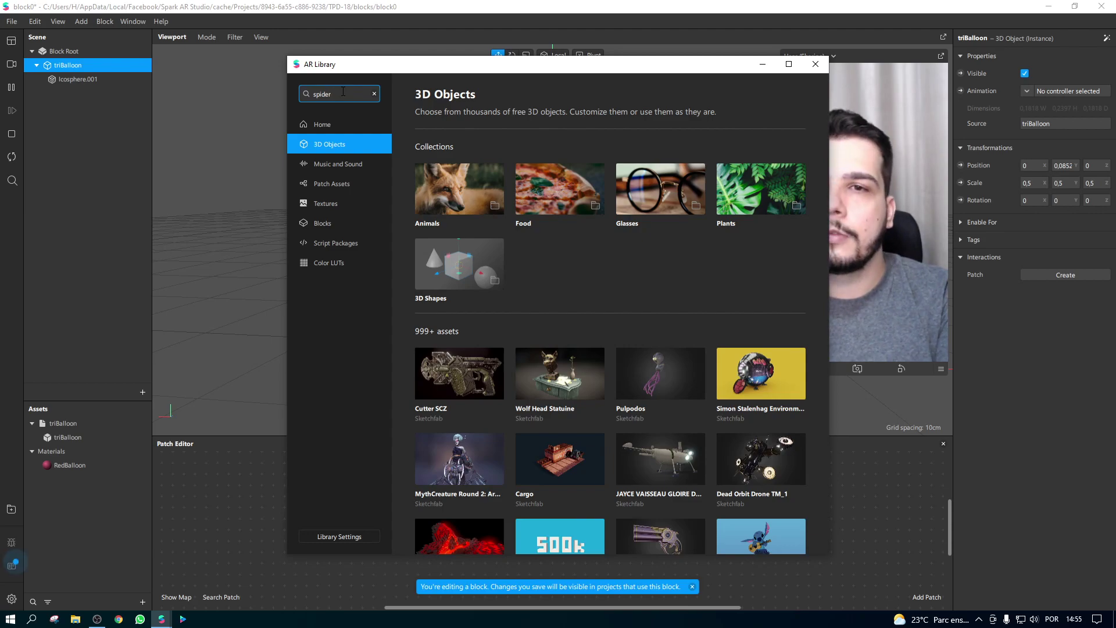
text( animated)
key(Return)
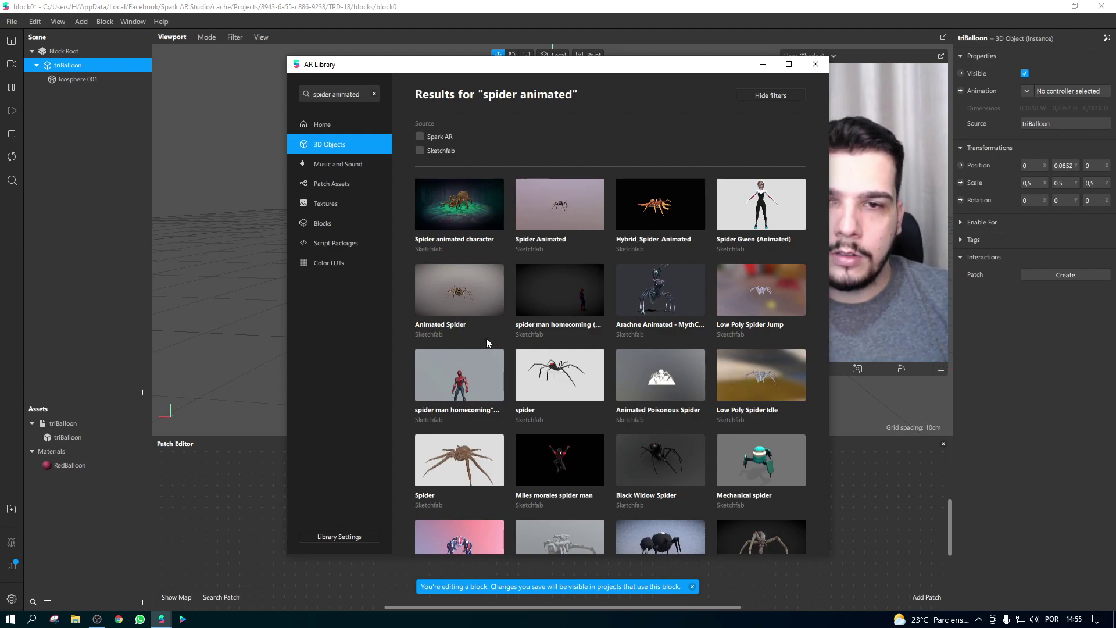
Step: Import the Animated Spider model from Sketchfab into block0, then close the library and dismiss the block-editing notice
click(469, 288)
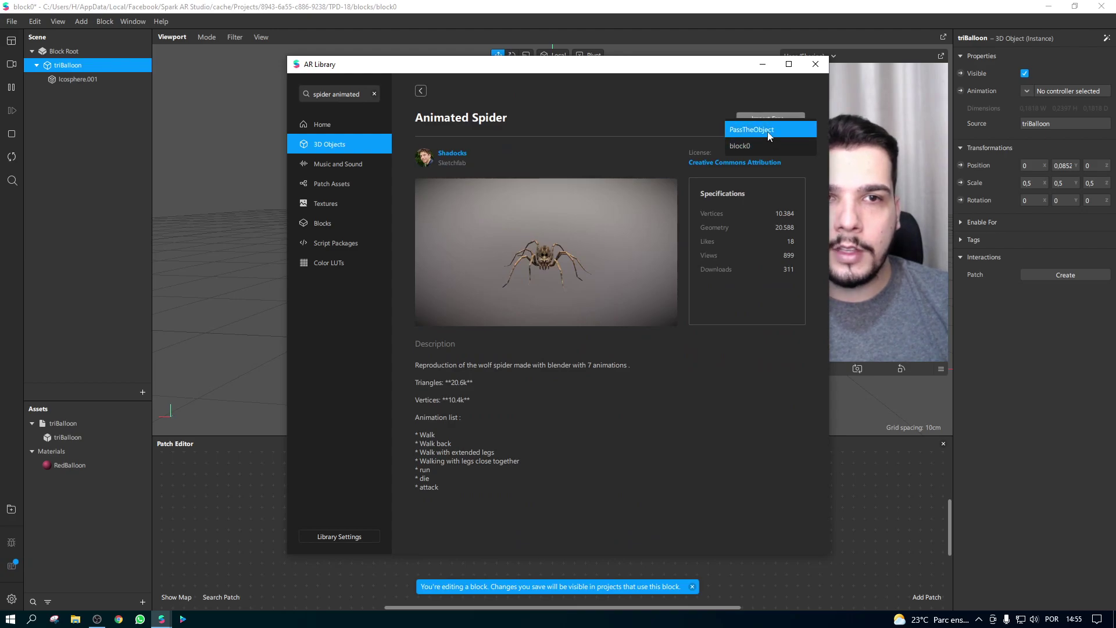
click(760, 150)
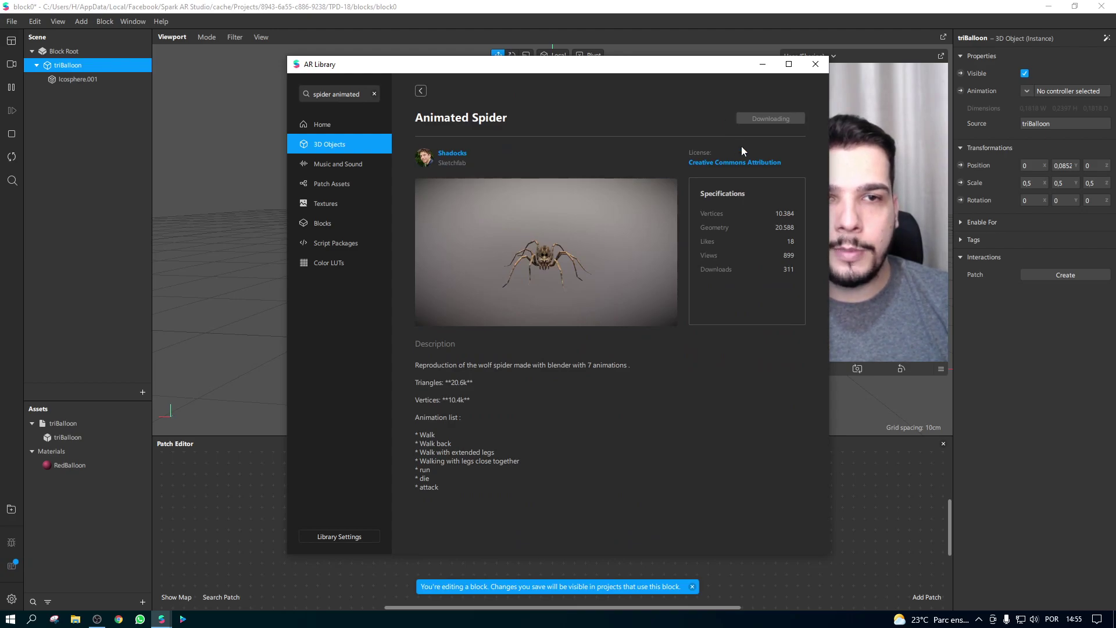
click(816, 65)
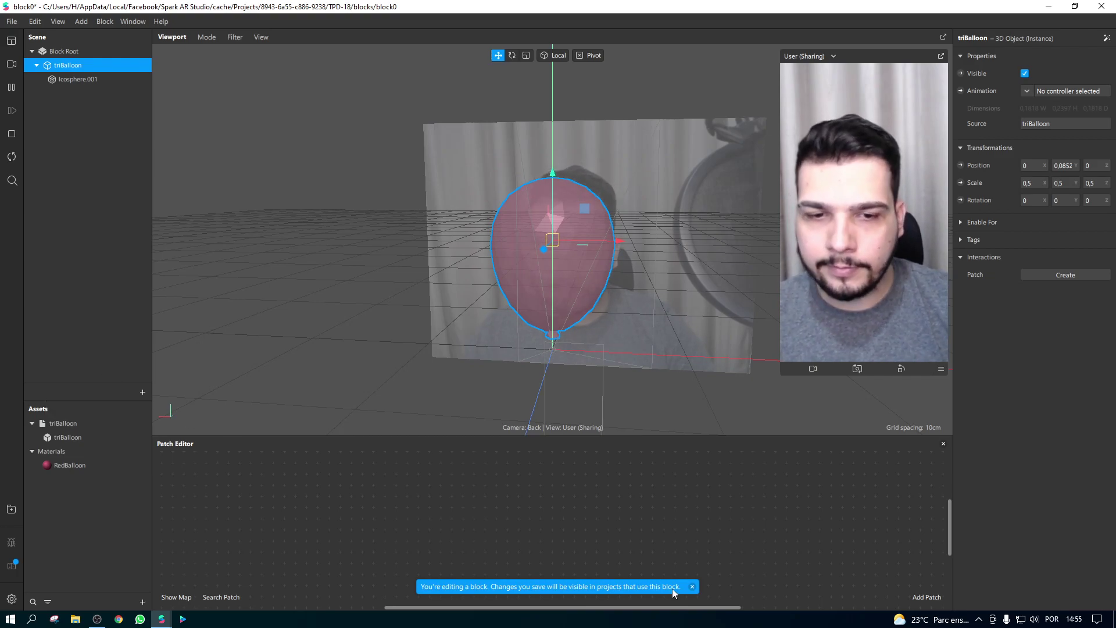
click(692, 587)
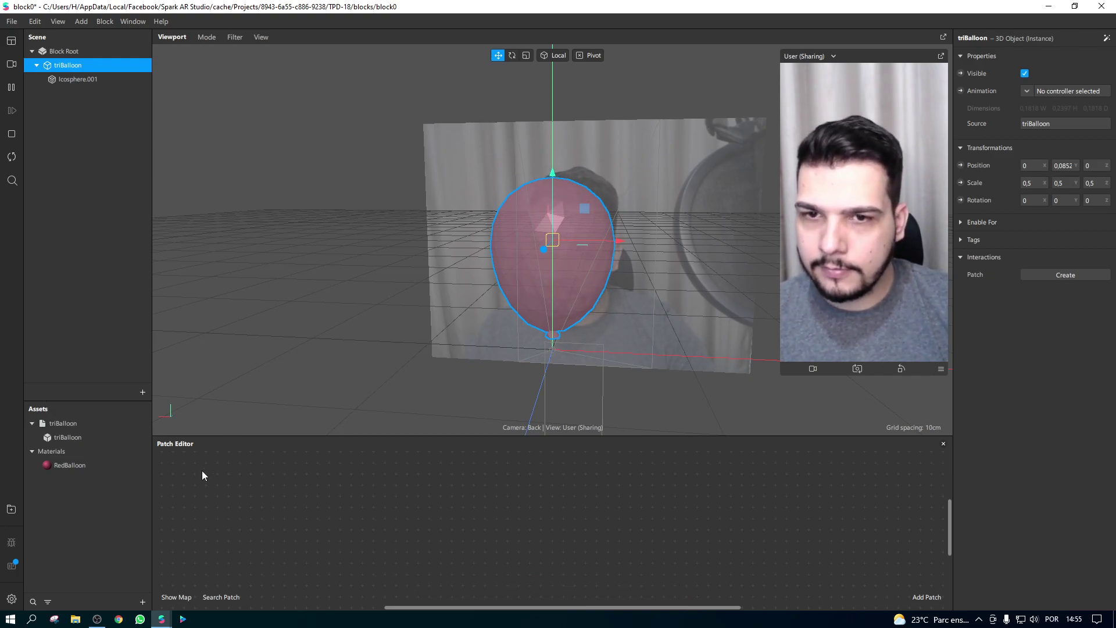
click(57, 344)
click(11, 509)
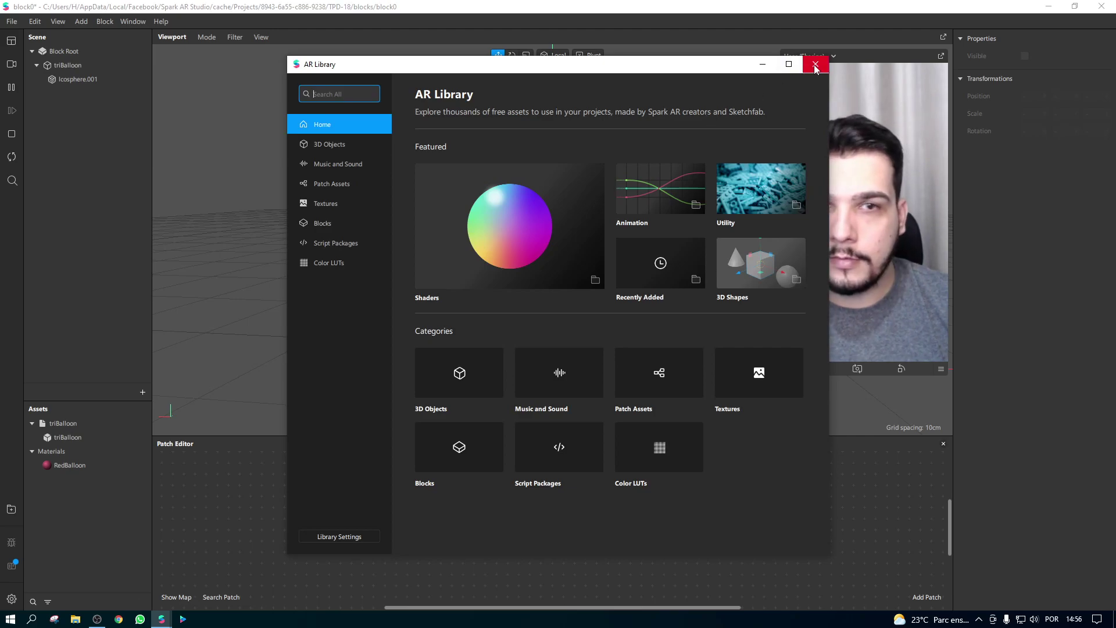
click(815, 65)
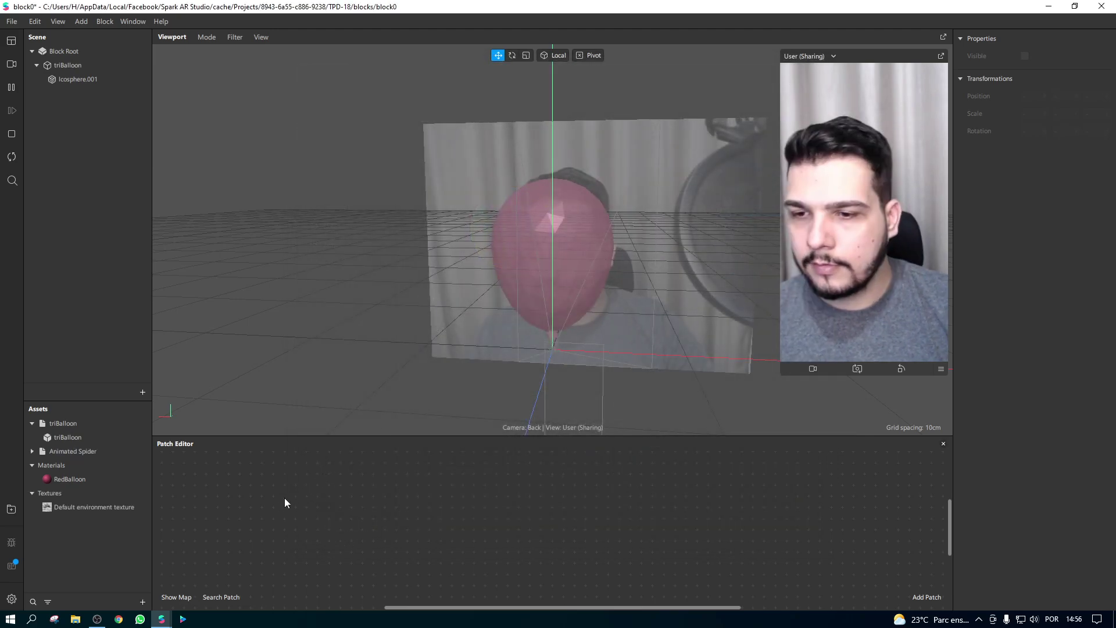
Step: Add the Animated Spider asset to the scene under Block Root
click(52, 425)
click(50, 452)
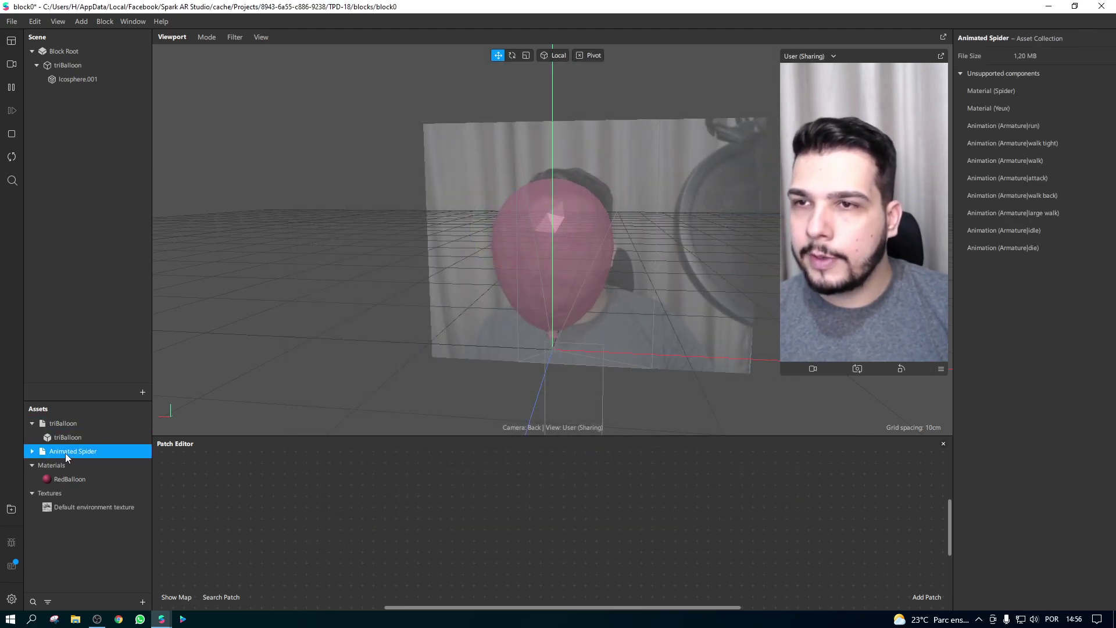
drag(69, 50, 68, 50)
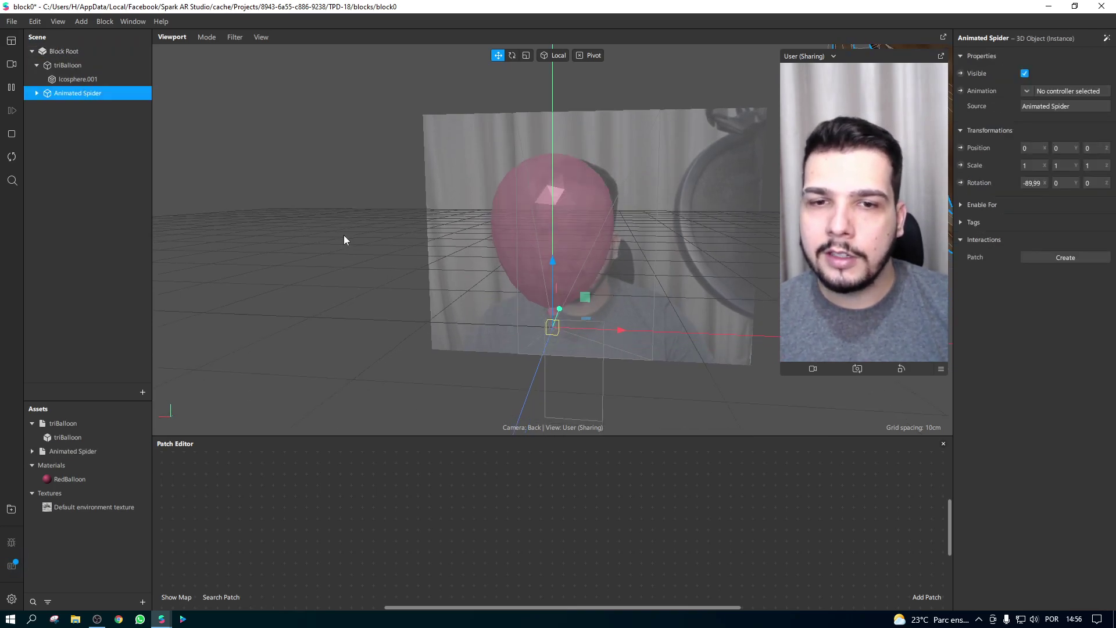
Step: Assign a new animation playback controller to the Animated Spider object
double_click(86, 93)
scroll(506, 239, down, 6)
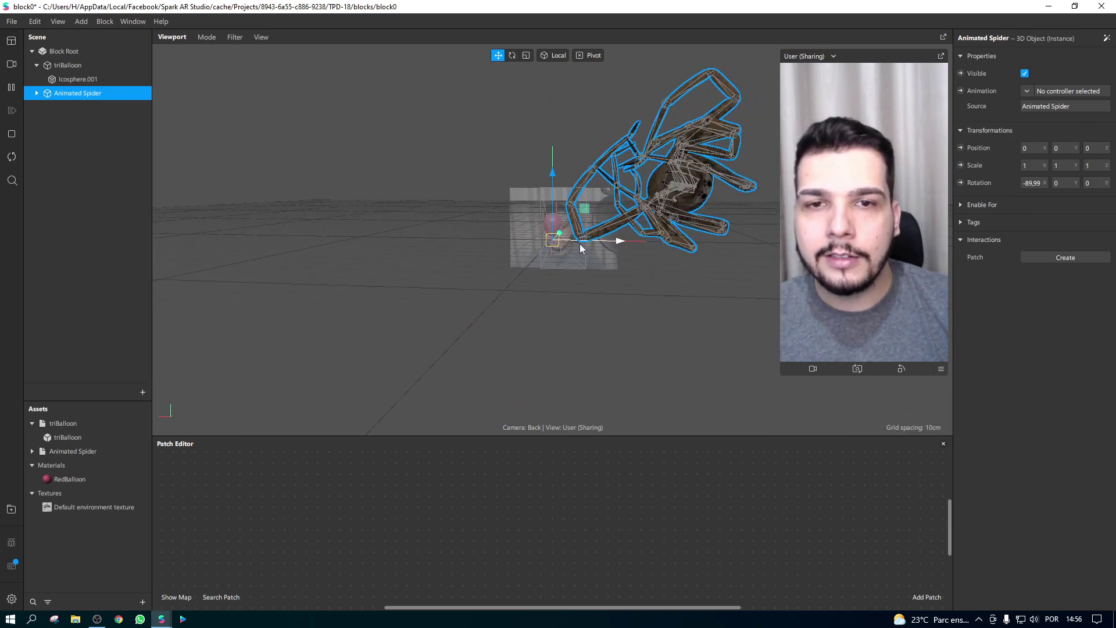
click(1026, 92)
click(1013, 128)
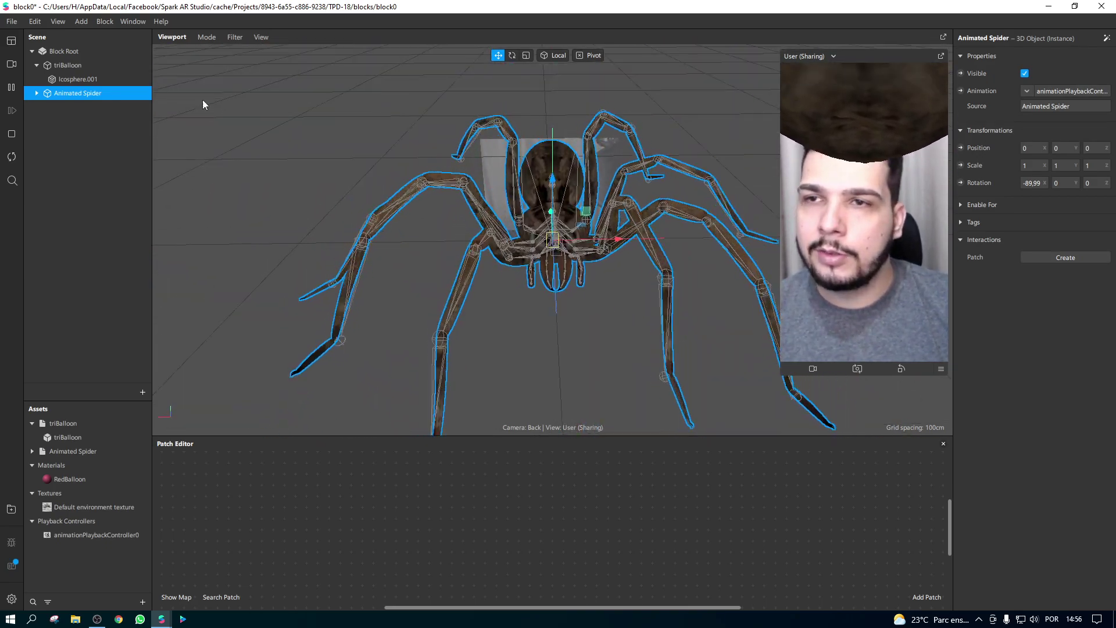
Step: Scale the Animated Spider down uniformly to about 0.048 so it is smaller than the balloon
key(e)
click(527, 57)
key(w)
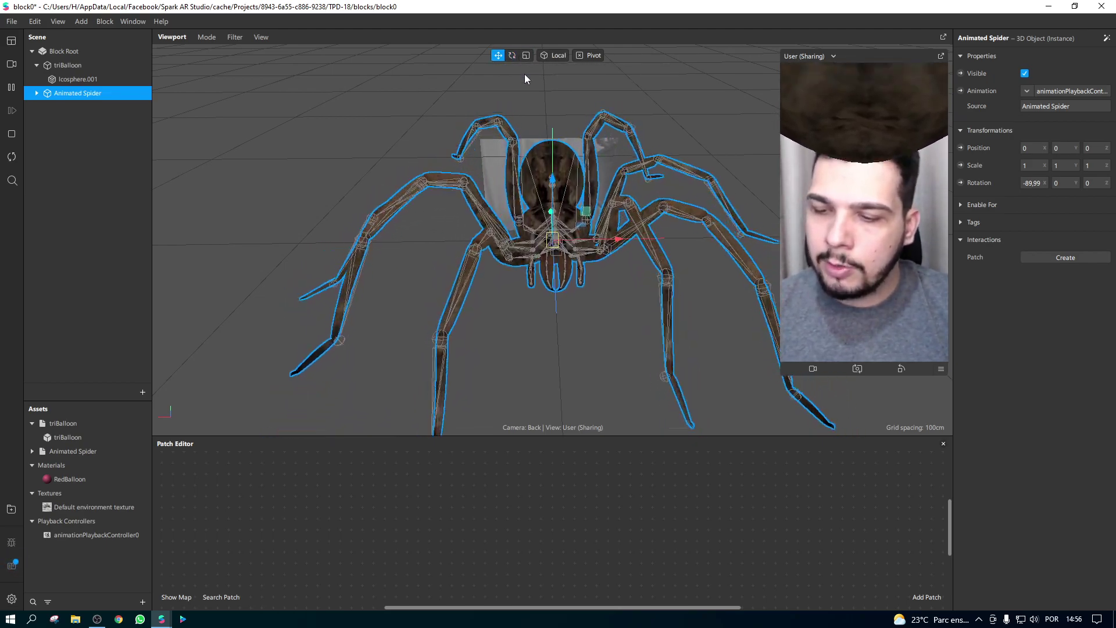
click(525, 56)
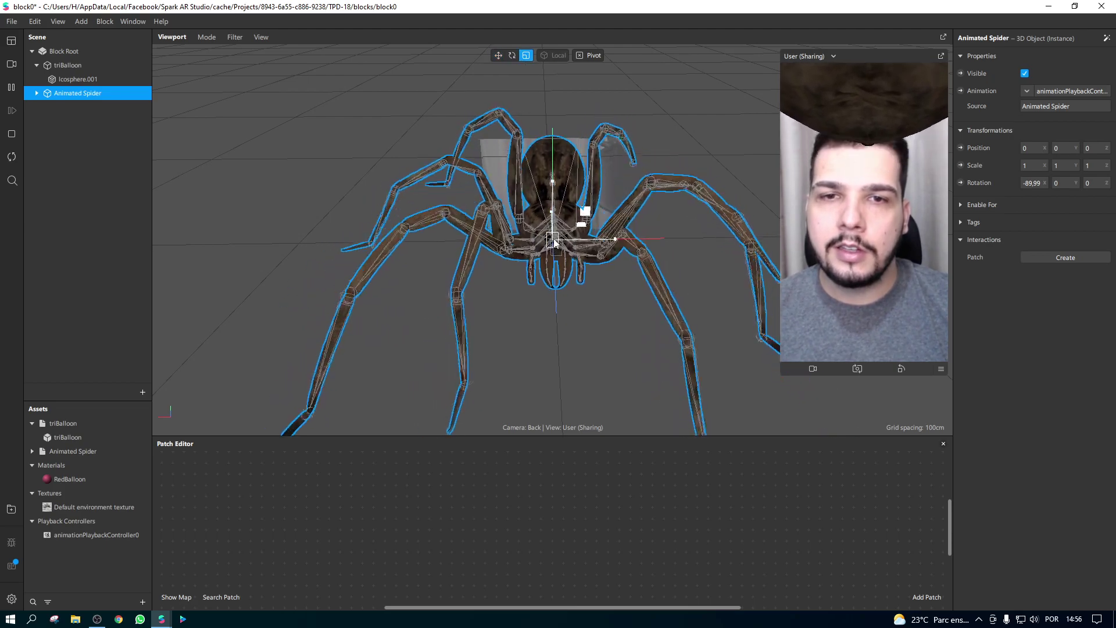
drag(551, 240, 549, 371)
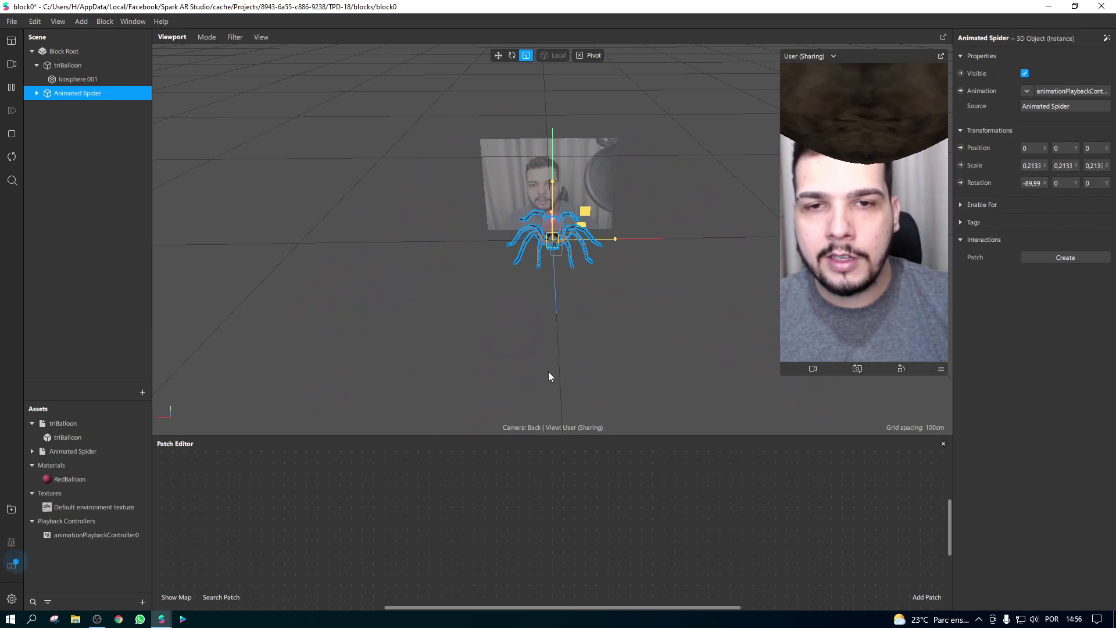
scroll(553, 266, up, 5)
right_drag(547, 276, 510, 234)
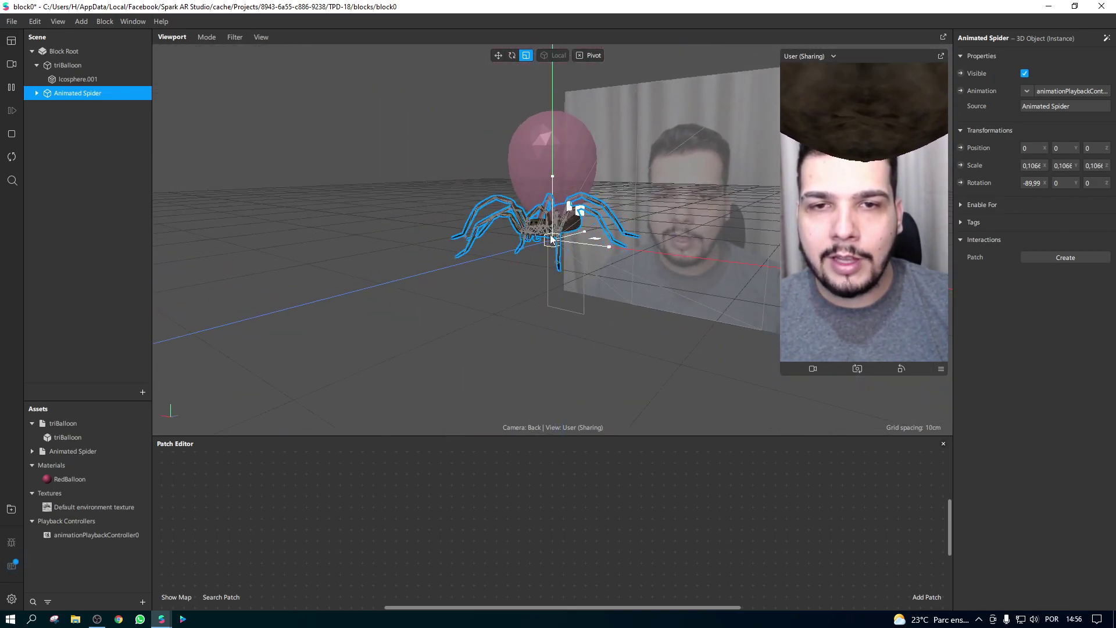
drag(551, 240, 553, 249)
drag(553, 186, 555, 179)
right_drag(555, 179, 575, 256)
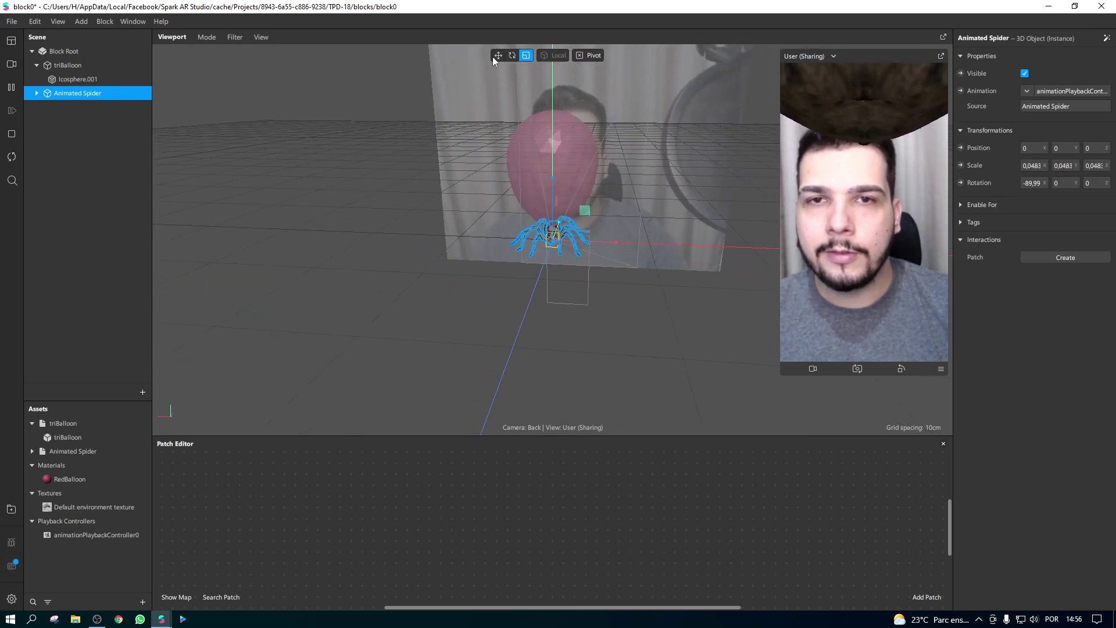
Step: Move the Animated Spider up to a Y position of about 0.069, level with the balloon's body
click(498, 55)
drag(552, 191, 552, 182)
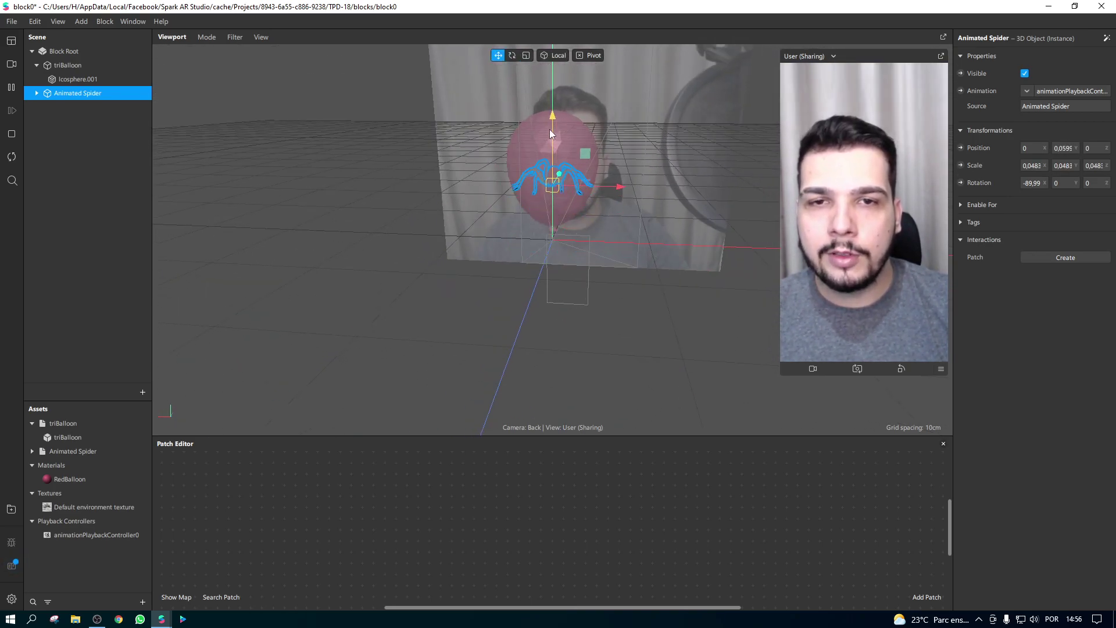
drag(551, 135, 550, 121)
right_drag(550, 121, 484, 224)
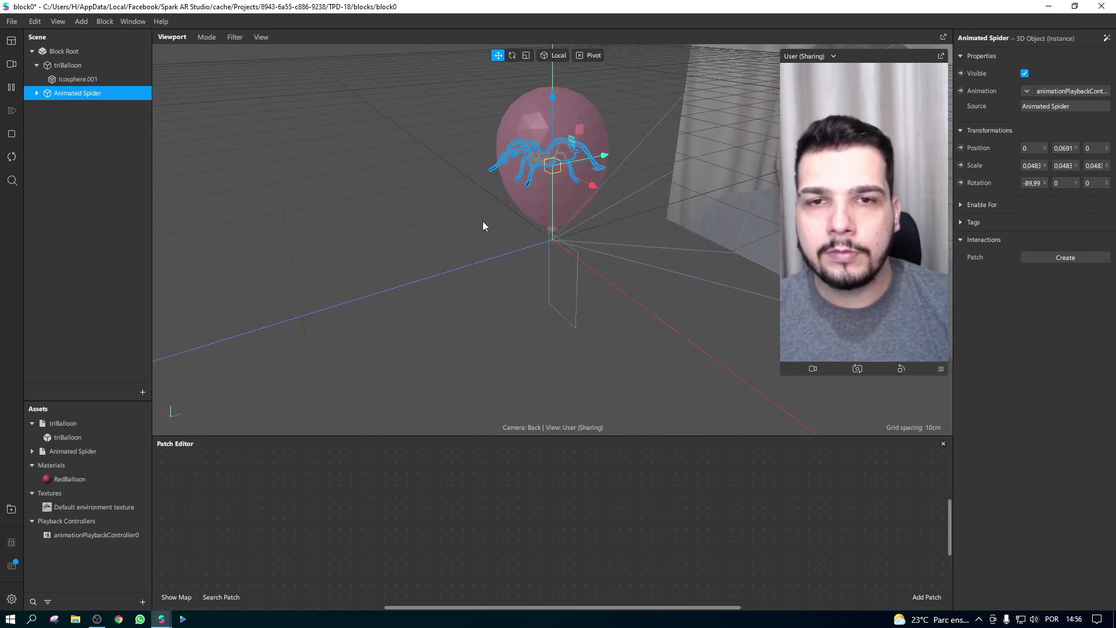
Step: Rotate the Animated Spider freehand from lying flat to standing upright against the balloon
click(512, 55)
drag(543, 133, 541, 170)
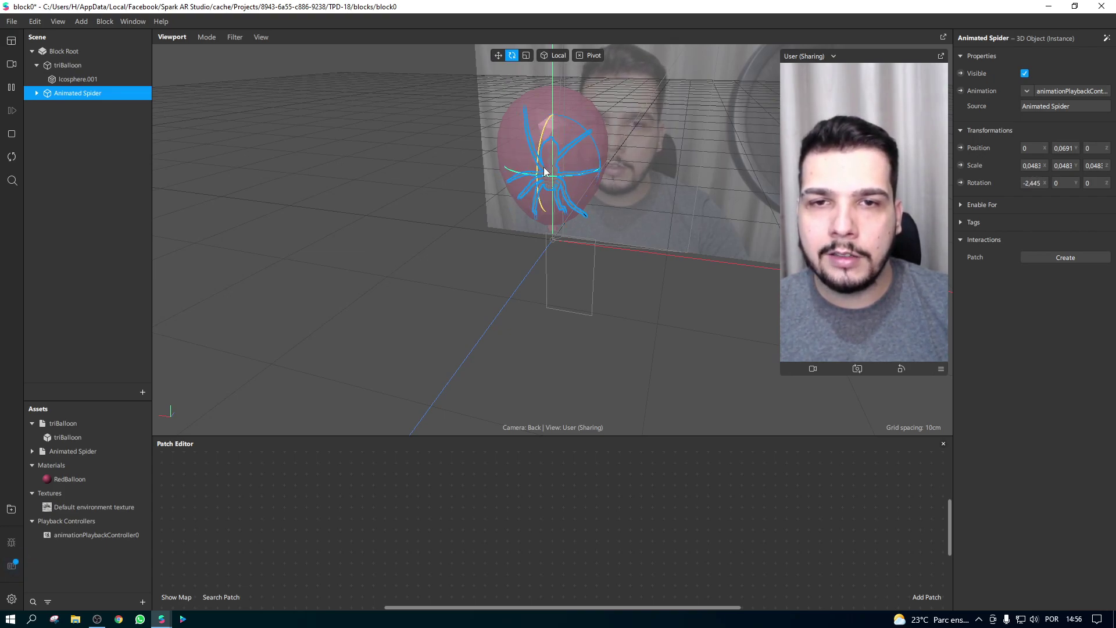
right_drag(582, 218, 568, 202)
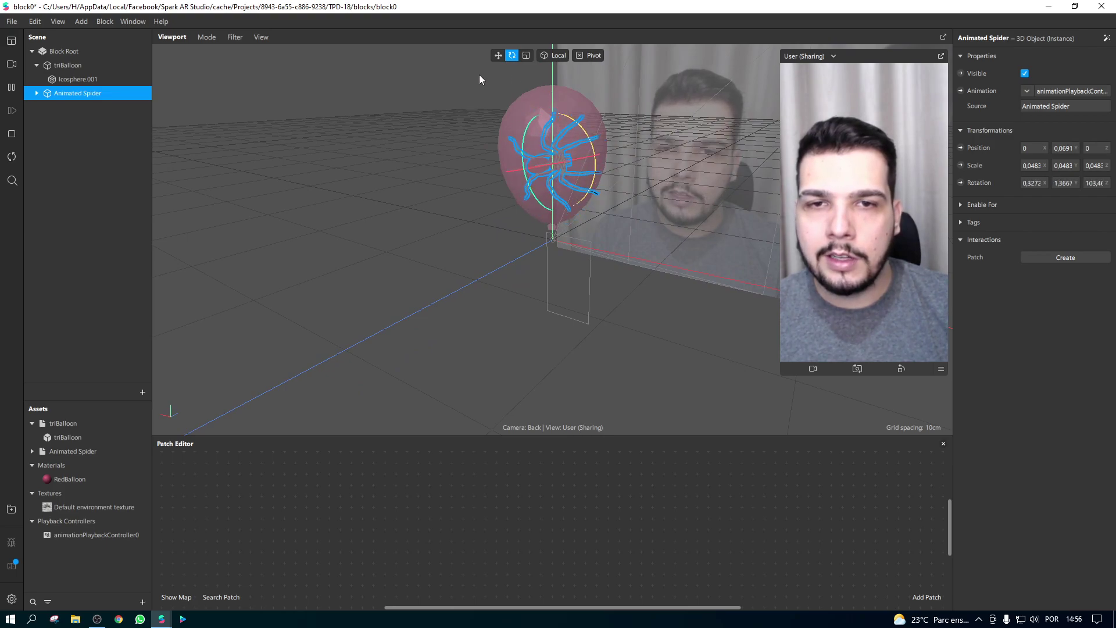
Step: Set the Animated Spider's rotation to X 0, Y 0 and Z 90
click(1030, 183)
text(0)
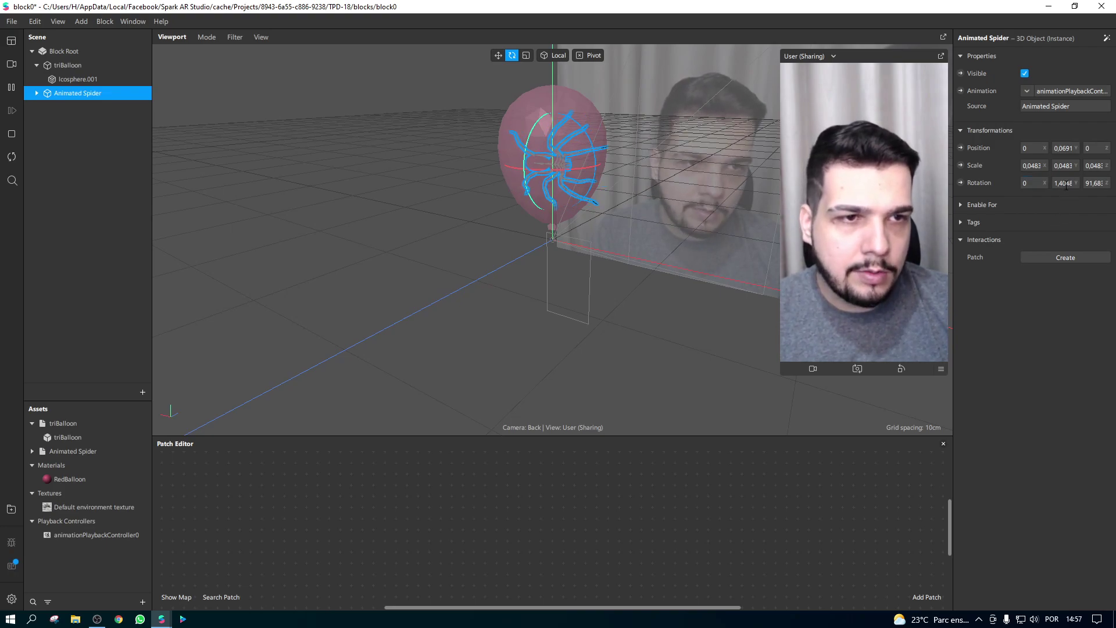
click(1065, 185)
text(0)
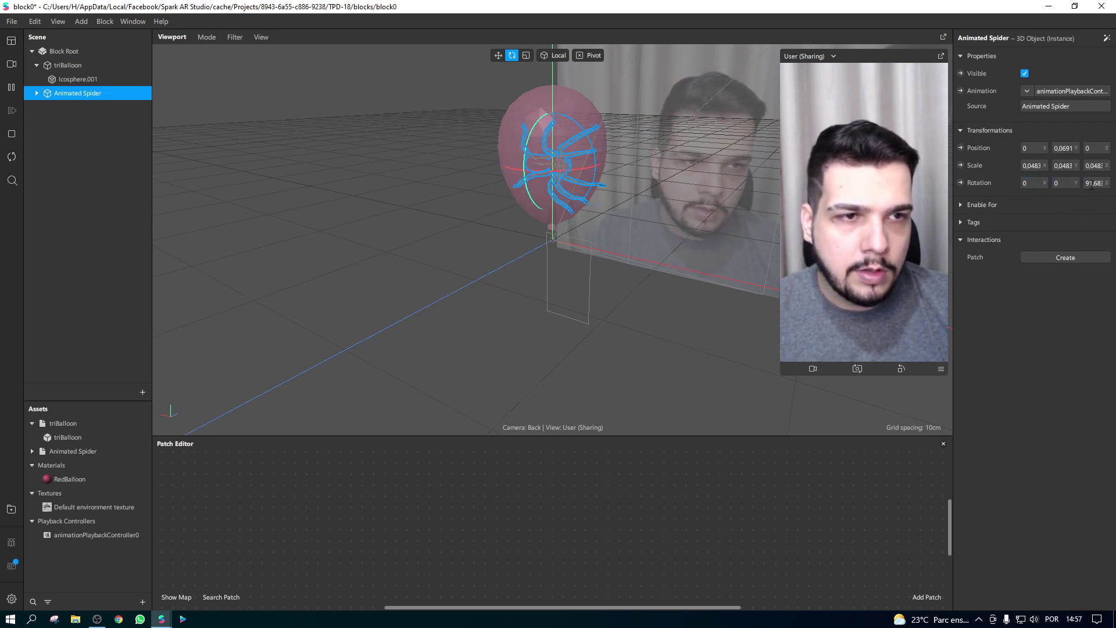
click(1092, 183)
text(90)
key(Return)
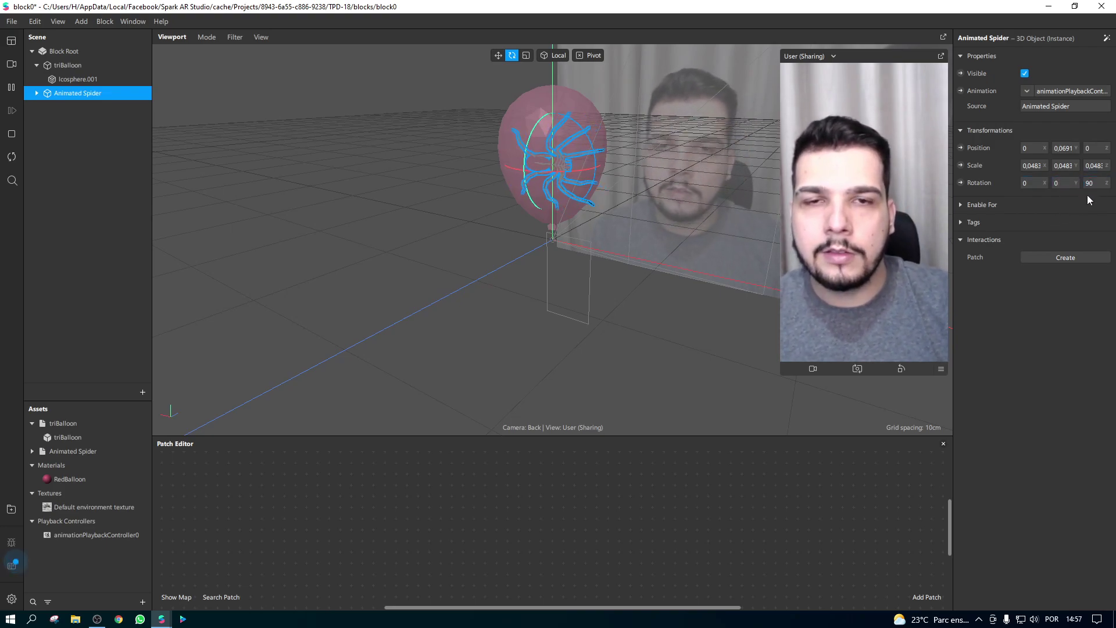
Step: Hide the triBalloon object by turning off its visibility
click(68, 117)
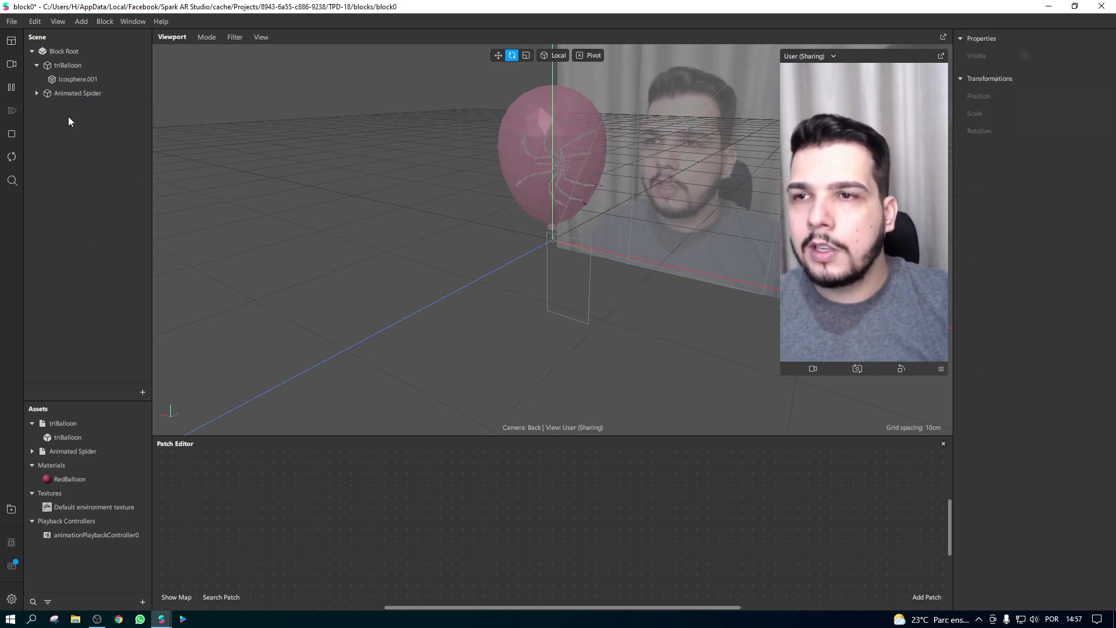
click(68, 65)
click(1025, 74)
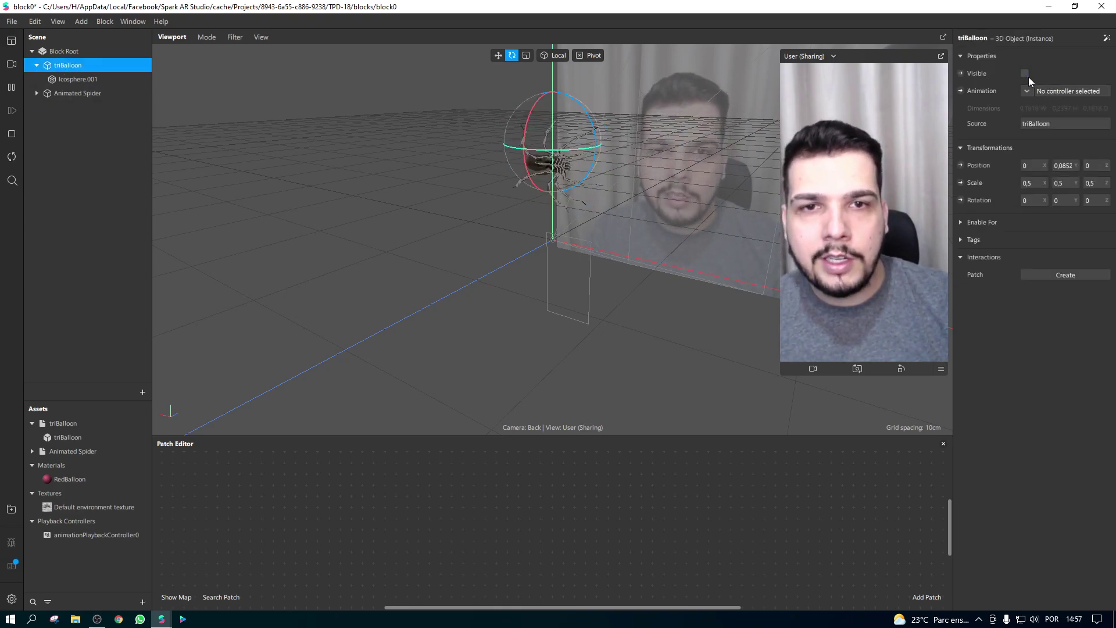
click(78, 180)
Step: Add a Boolean input named "andando" to the Block Root's block properties
click(89, 94)
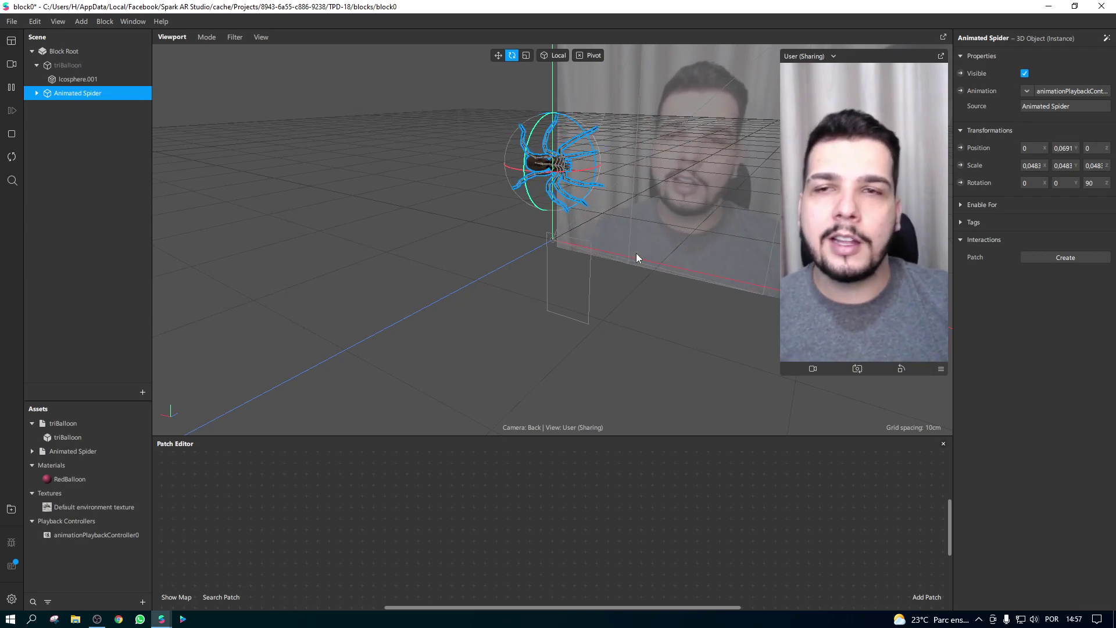
click(65, 50)
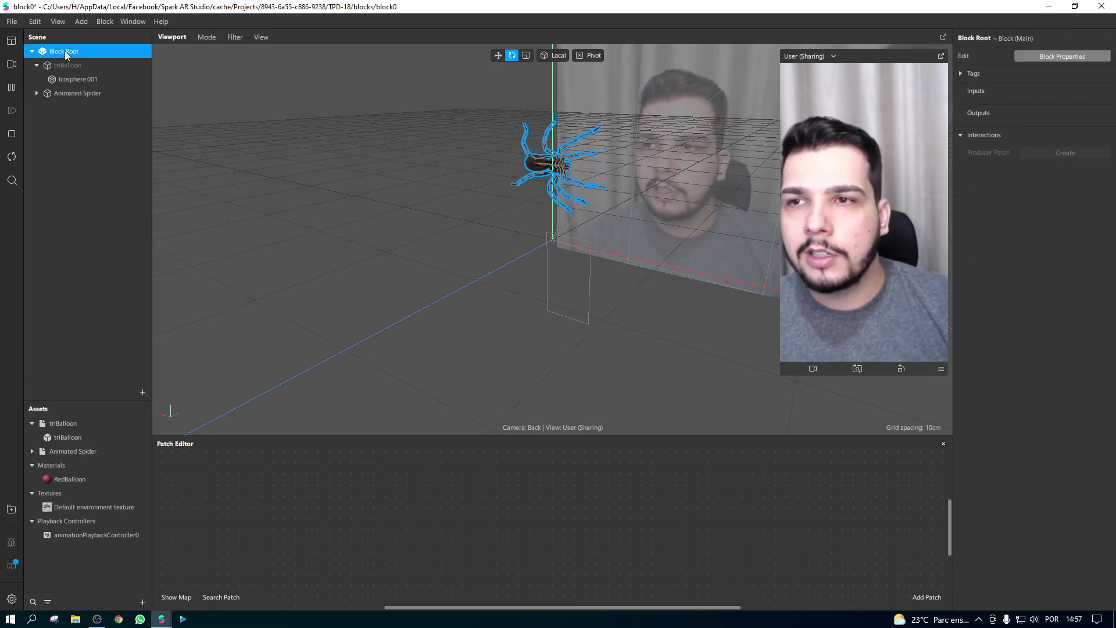
click(1067, 56)
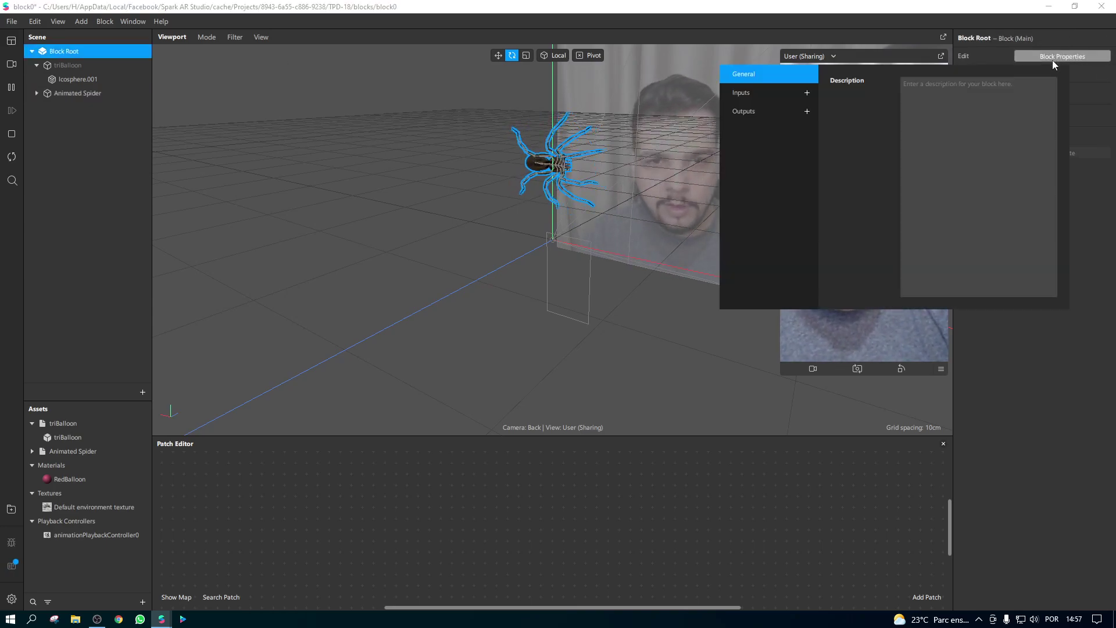
click(807, 93)
click(756, 112)
double_click(971, 86)
text(andando)
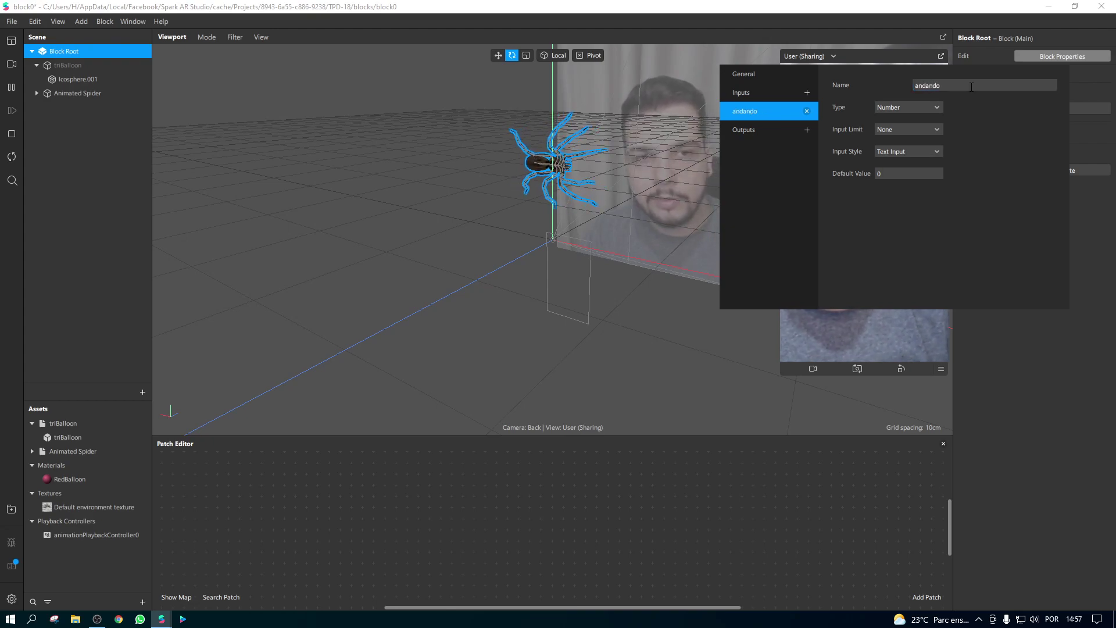
click(925, 105)
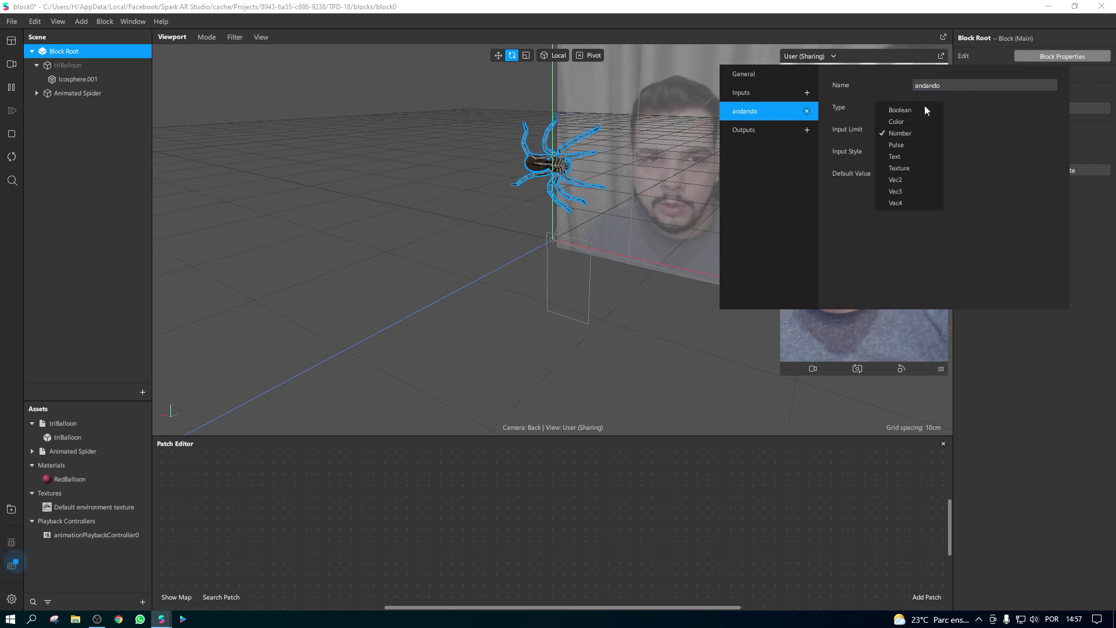
click(913, 109)
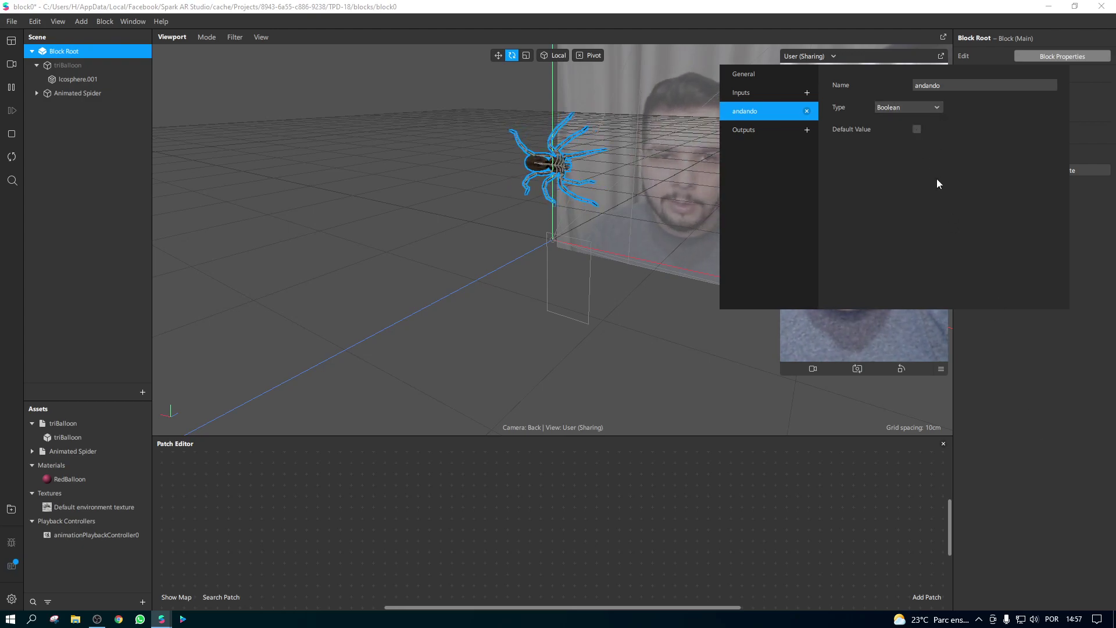
click(1002, 390)
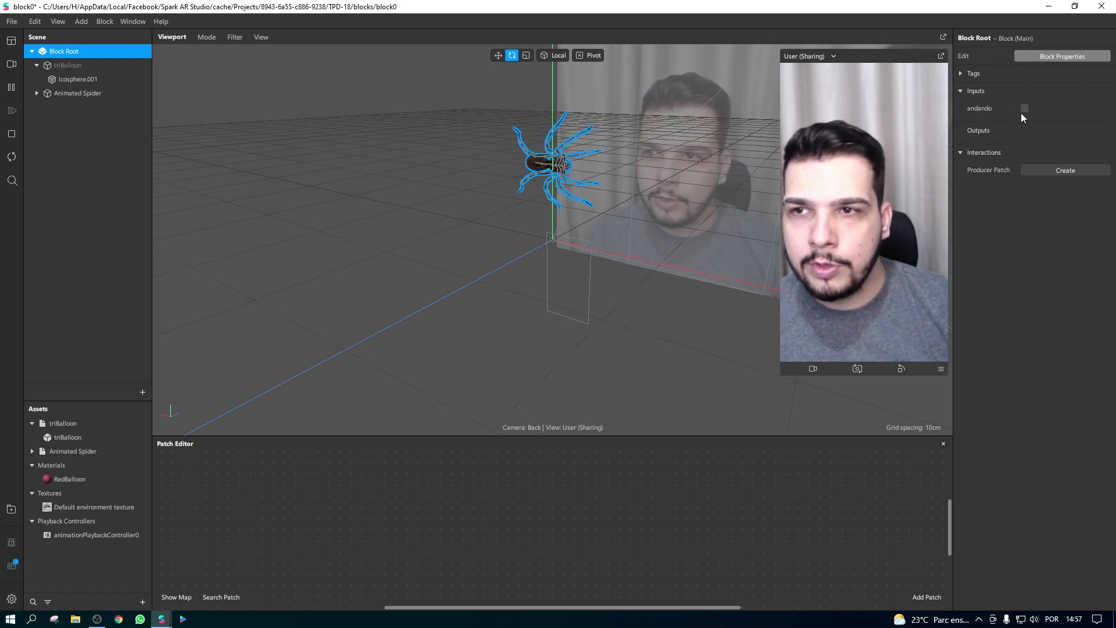
Step: Add a Block Root patch, connect its andando output to the Play property of animationPlaybackController0, and save and close the block
drag(64, 51, 326, 493)
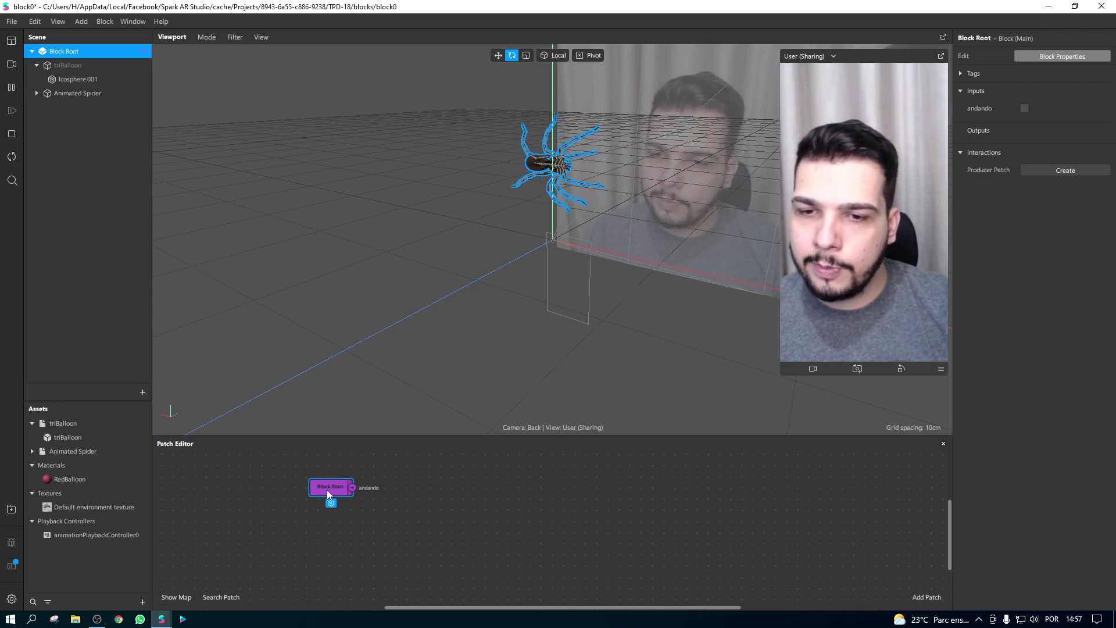
click(72, 92)
click(96, 535)
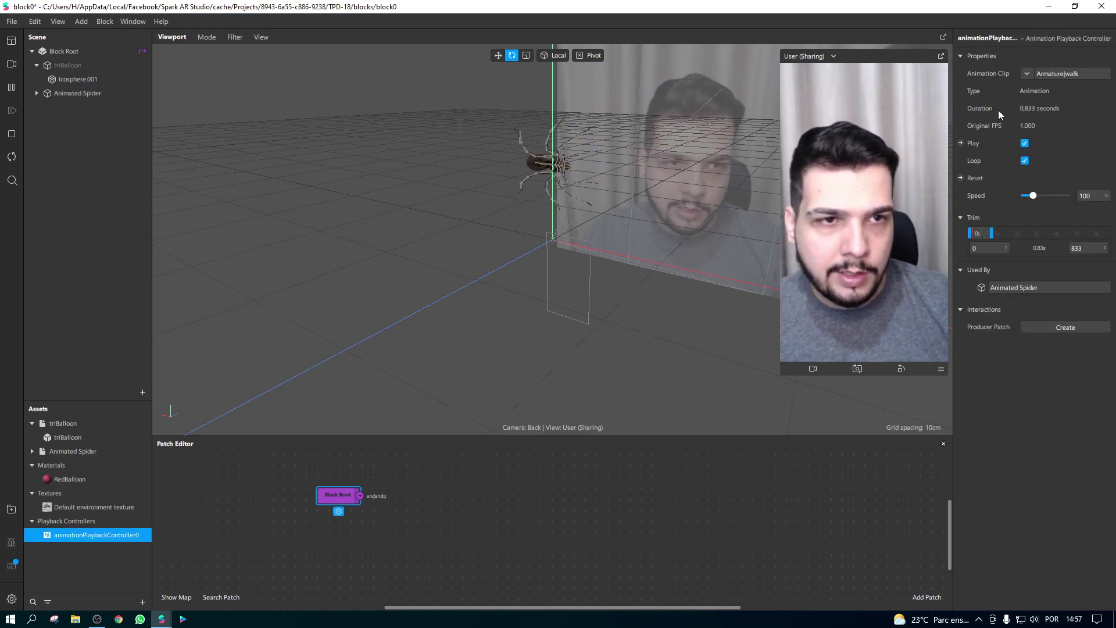
click(960, 143)
drag(360, 495, 390, 488)
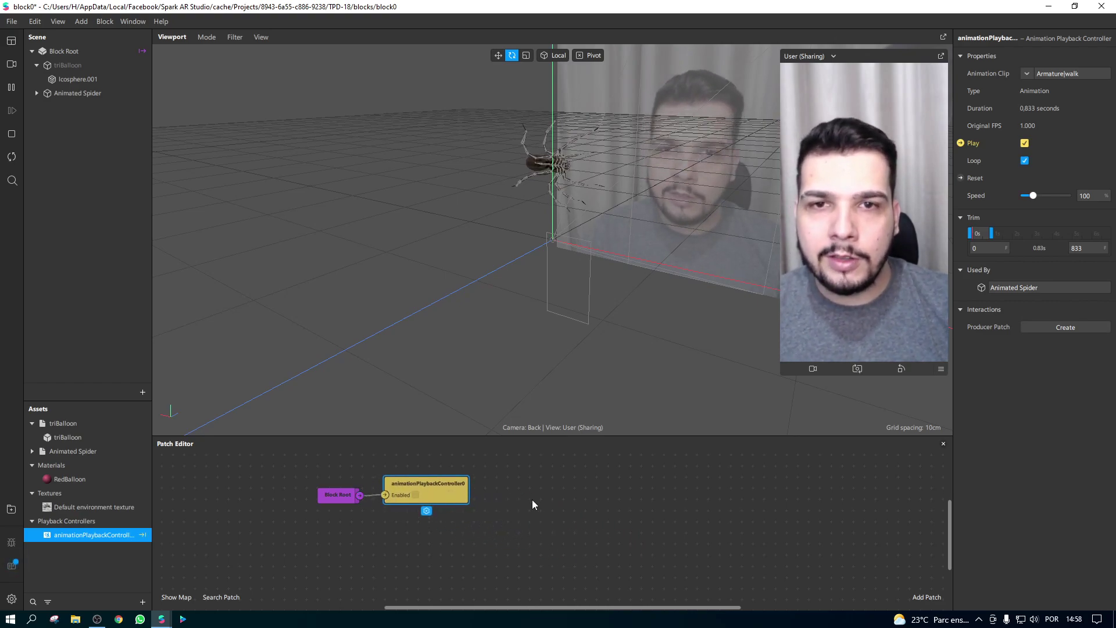
key(ctrl+s)
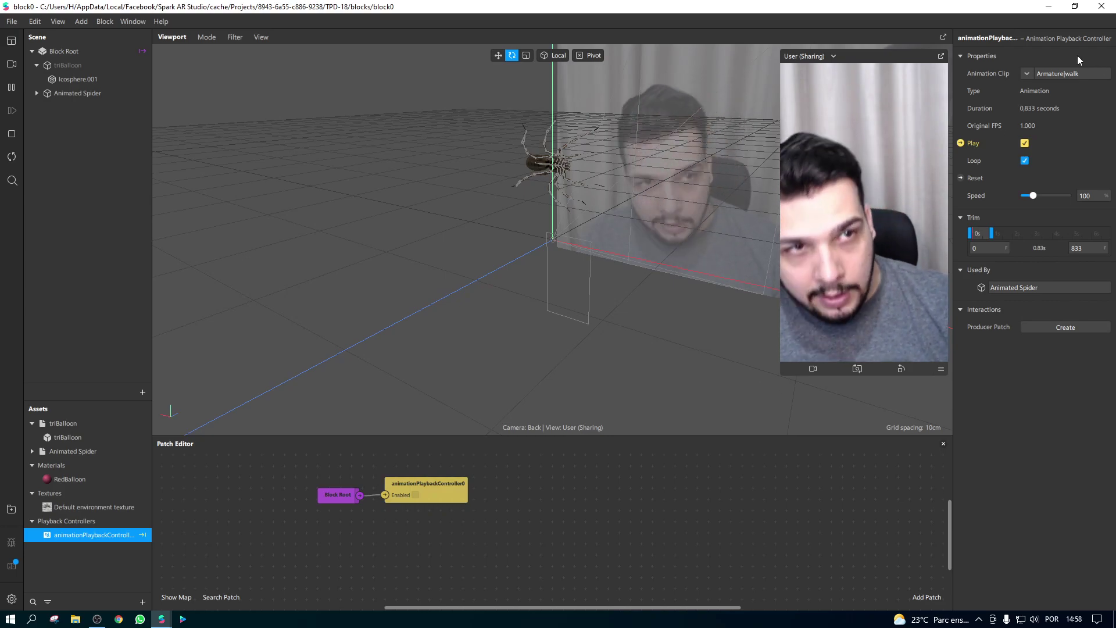
click(1108, 7)
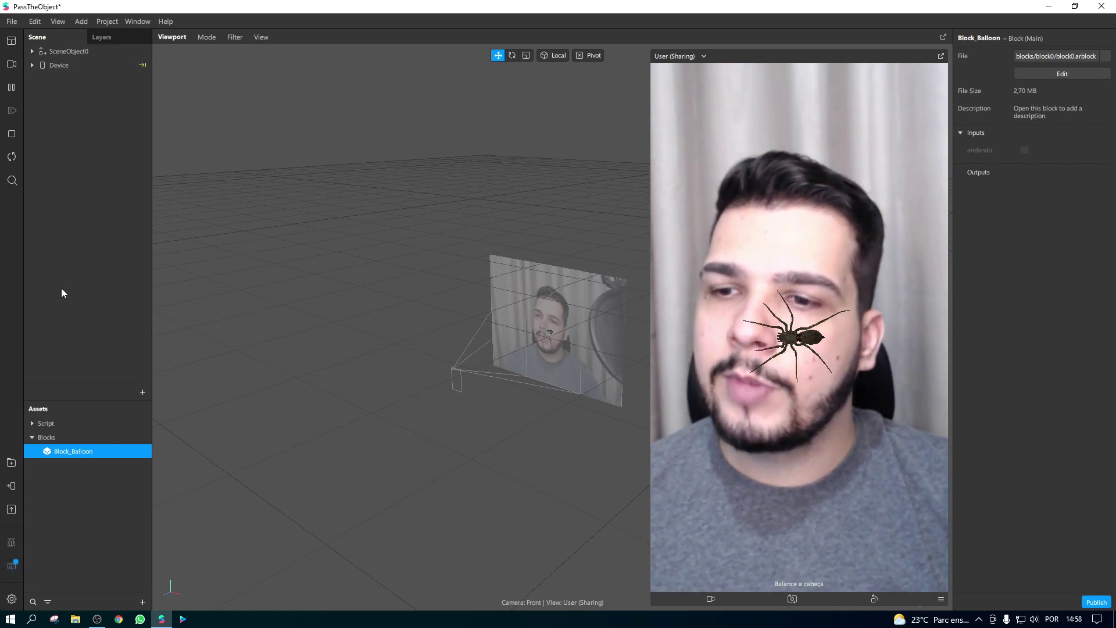
Step: Create a patch for the andando input of the Block_Balloon instance under DragObjectsHere
click(43, 51)
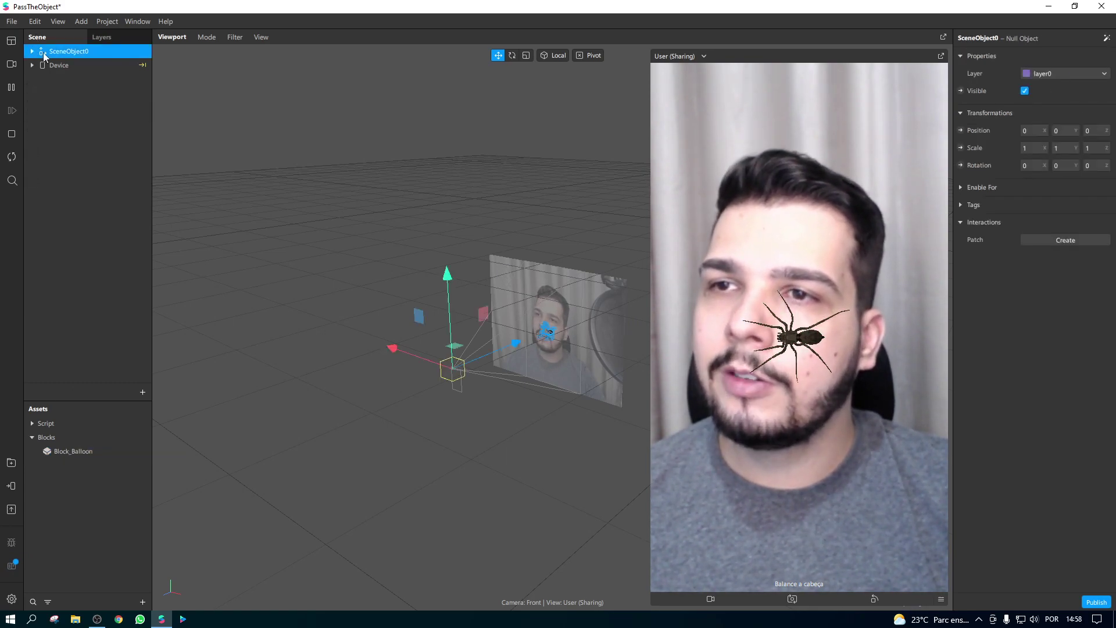
click(31, 51)
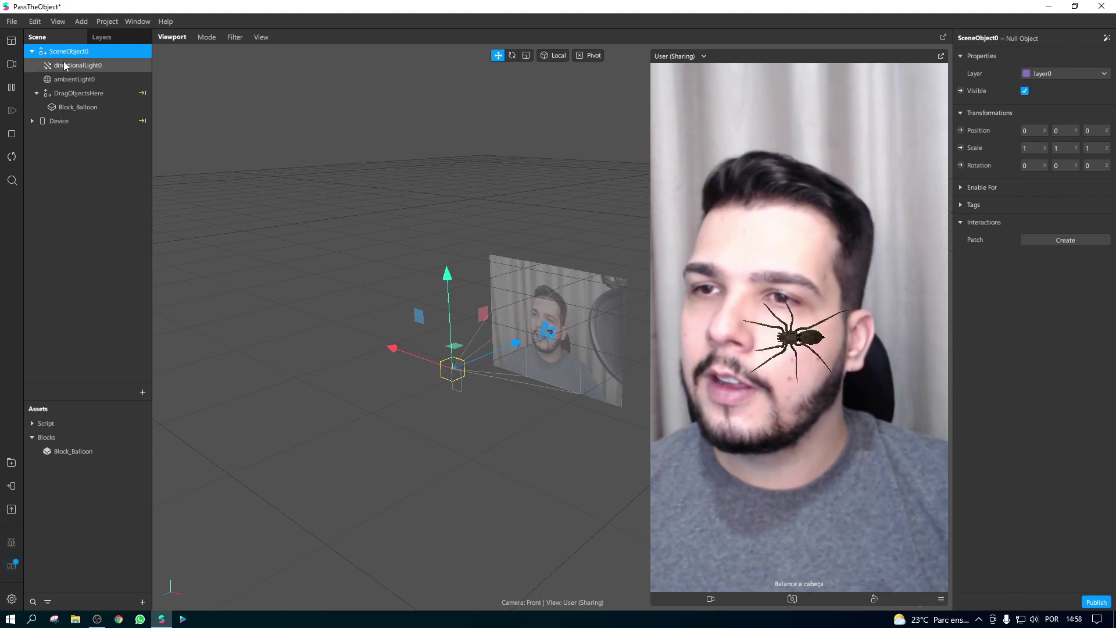
click(74, 108)
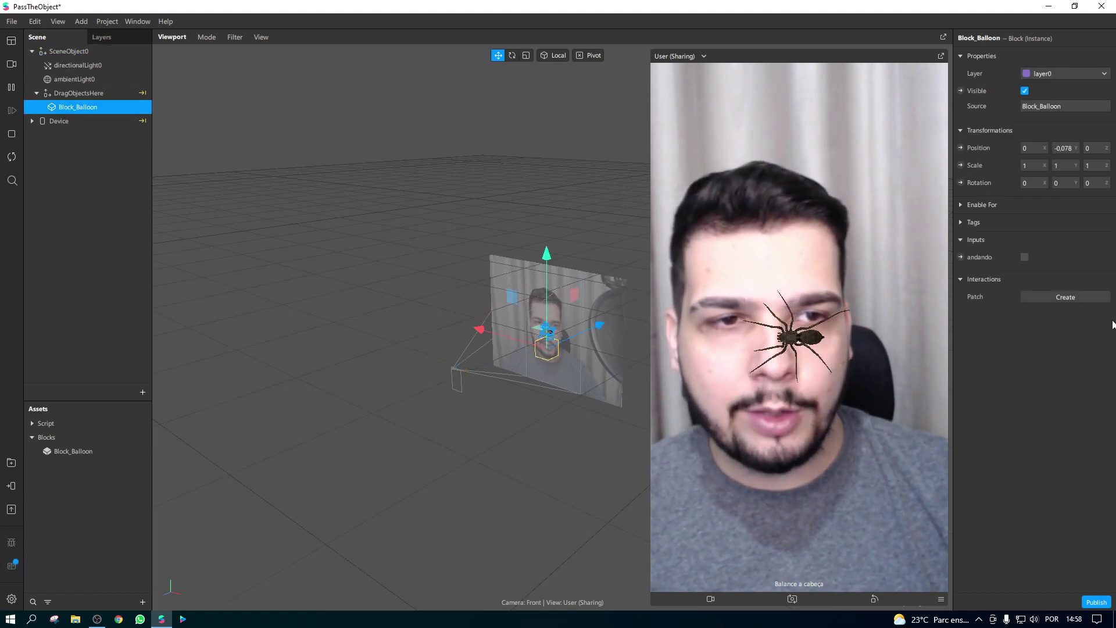
click(961, 257)
drag(548, 526, 320, 516)
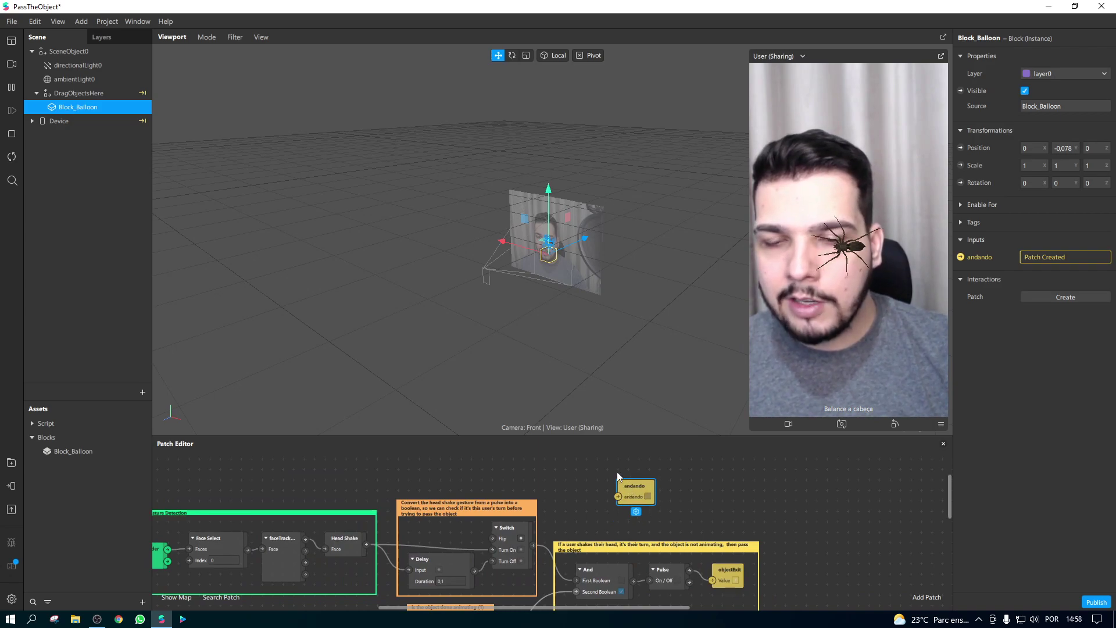
Step: Place the andando patch beside the head-shake Switch patch and connect the Switch's output to it
scroll(538, 479, down, 2)
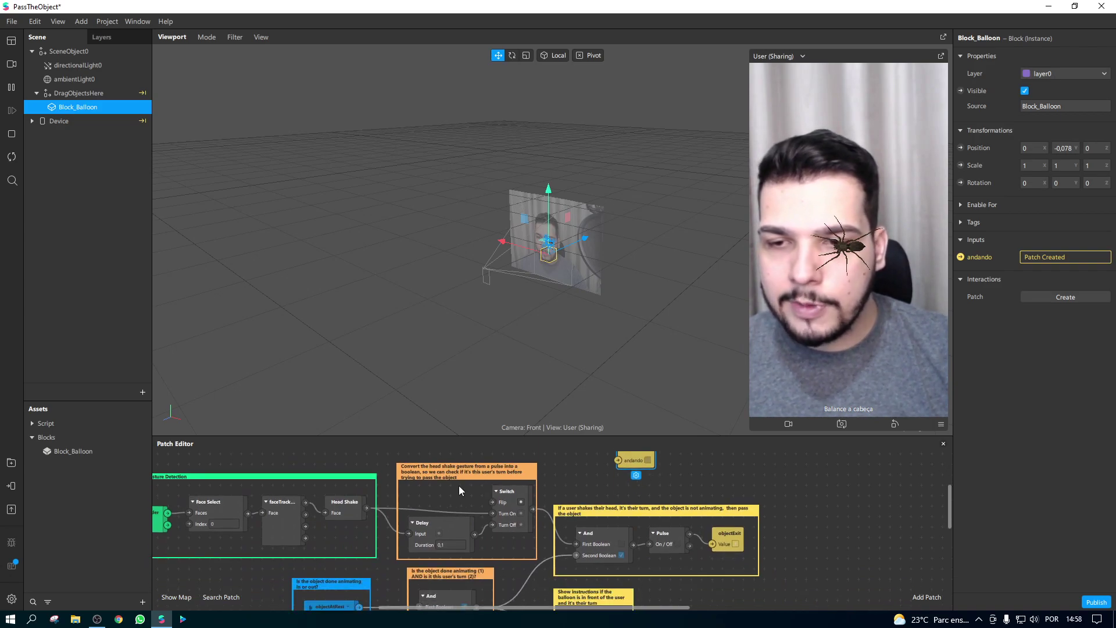
click(280, 514)
click(346, 507)
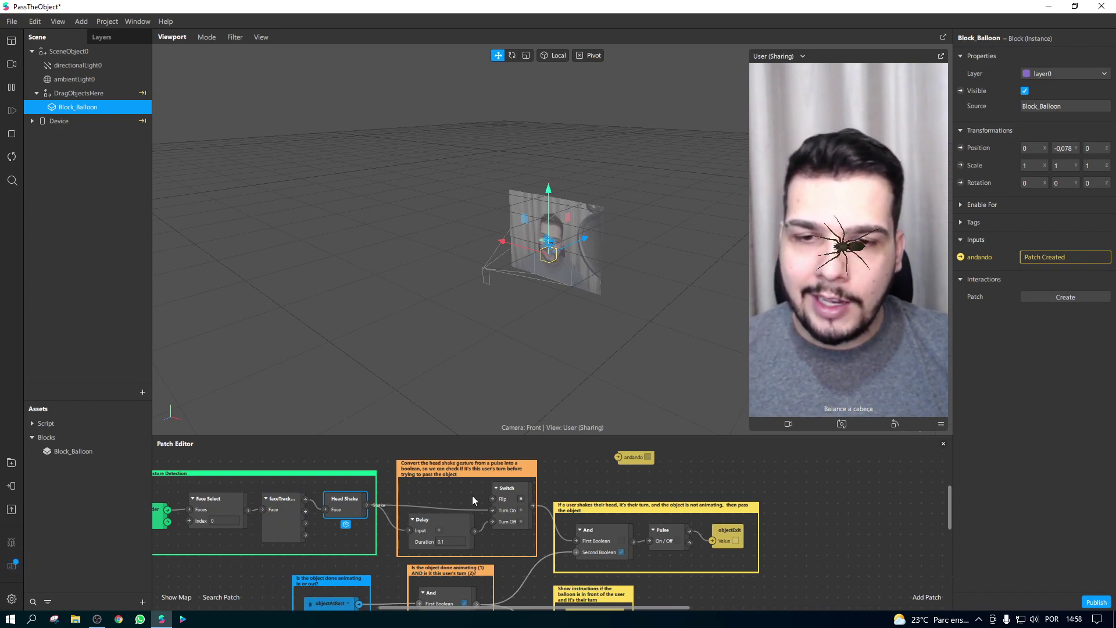
drag(512, 496, 490, 496)
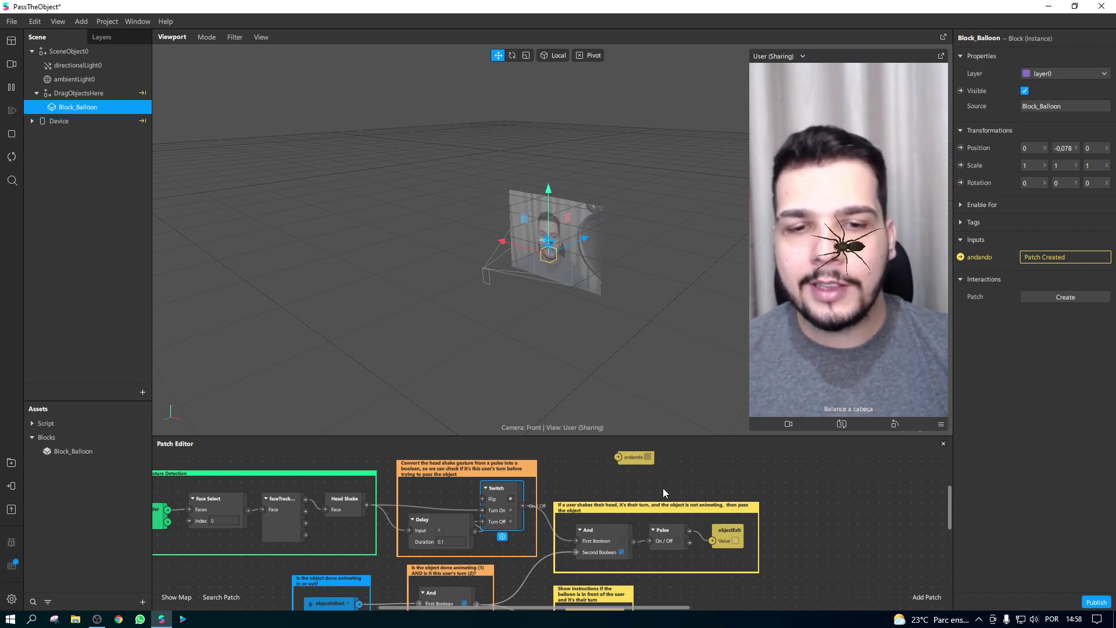
drag(632, 458, 604, 493)
drag(524, 505, 576, 478)
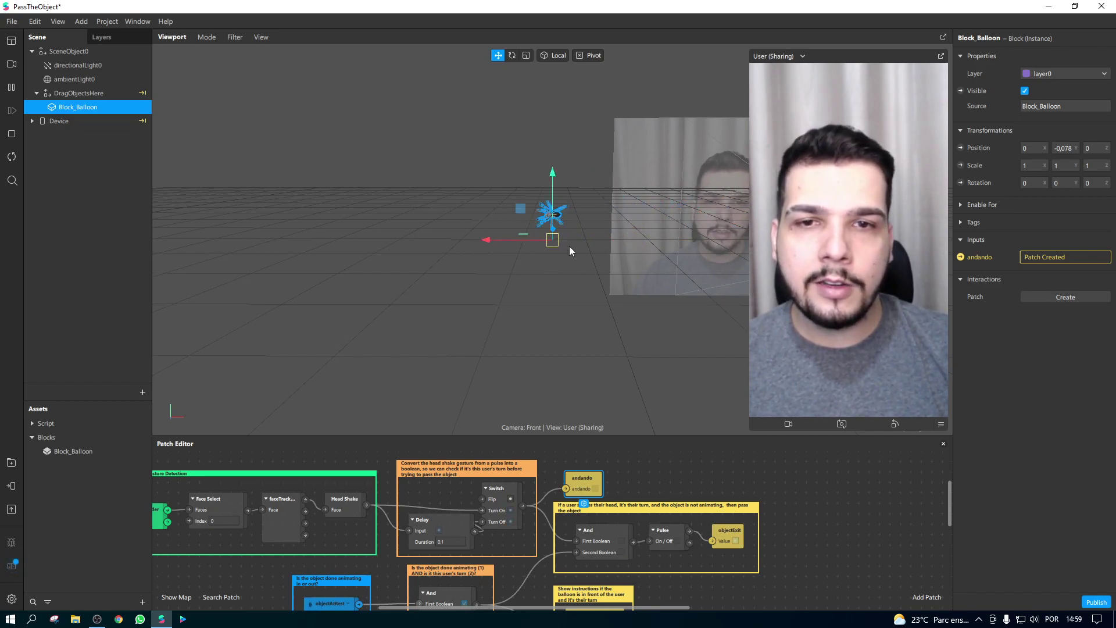
Step: Save the project in Downloads under the name PassTheObject2
click(65, 159)
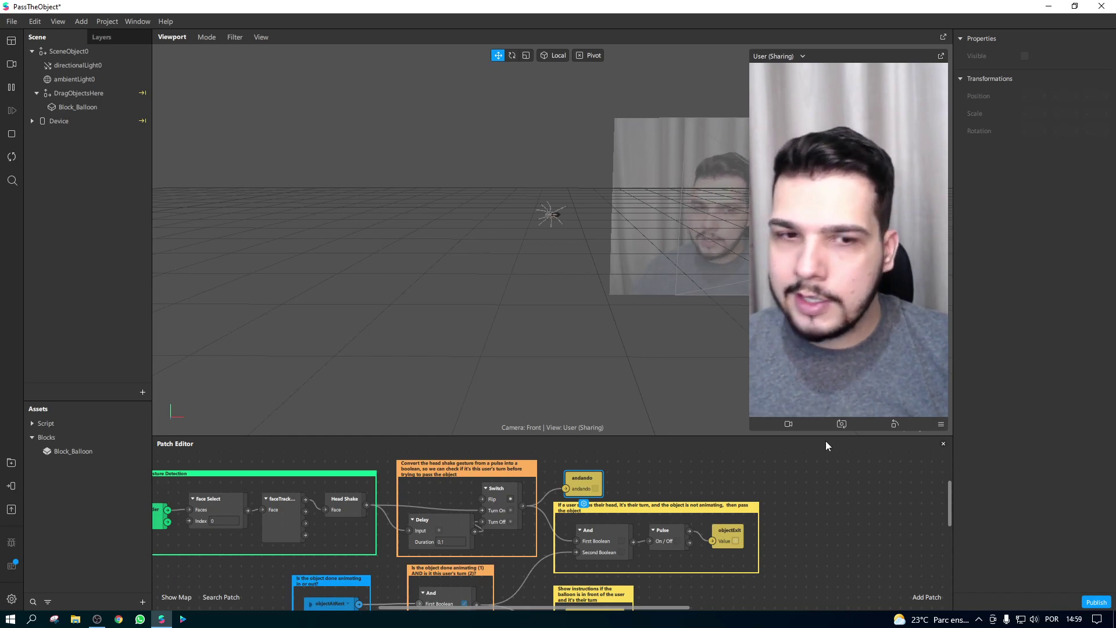
click(848, 468)
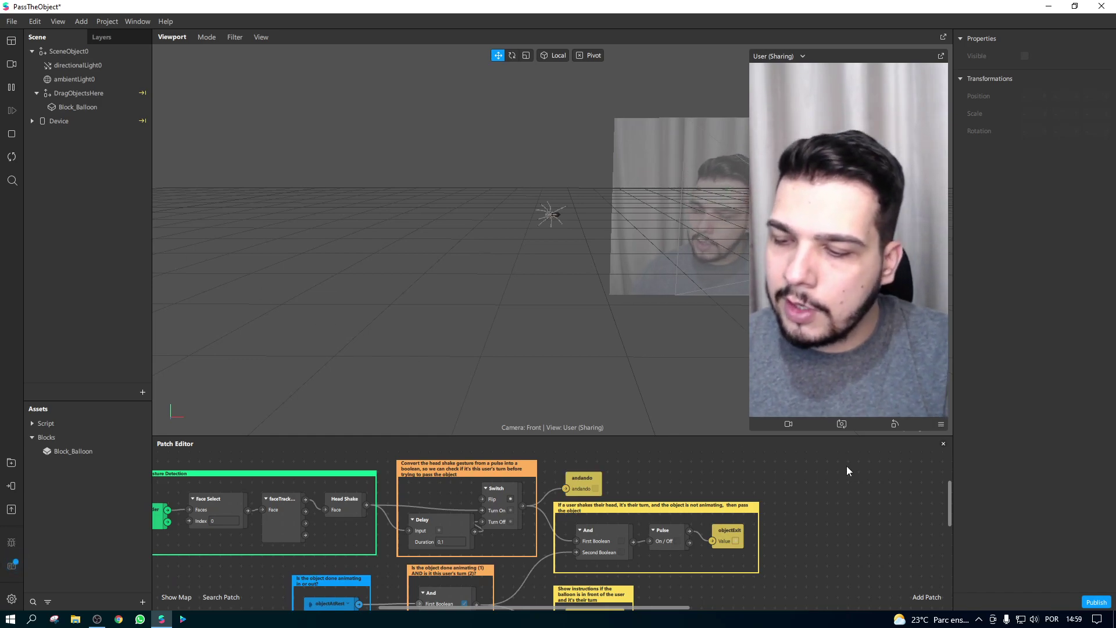
key(ctrl+s)
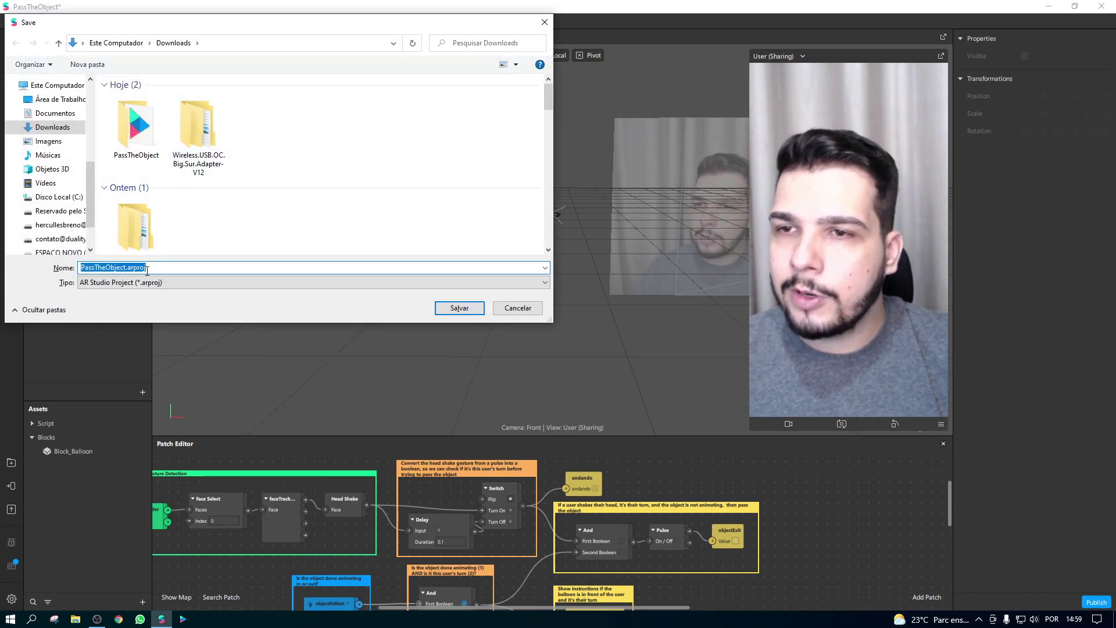
click(110, 268)
text(2)
click(459, 309)
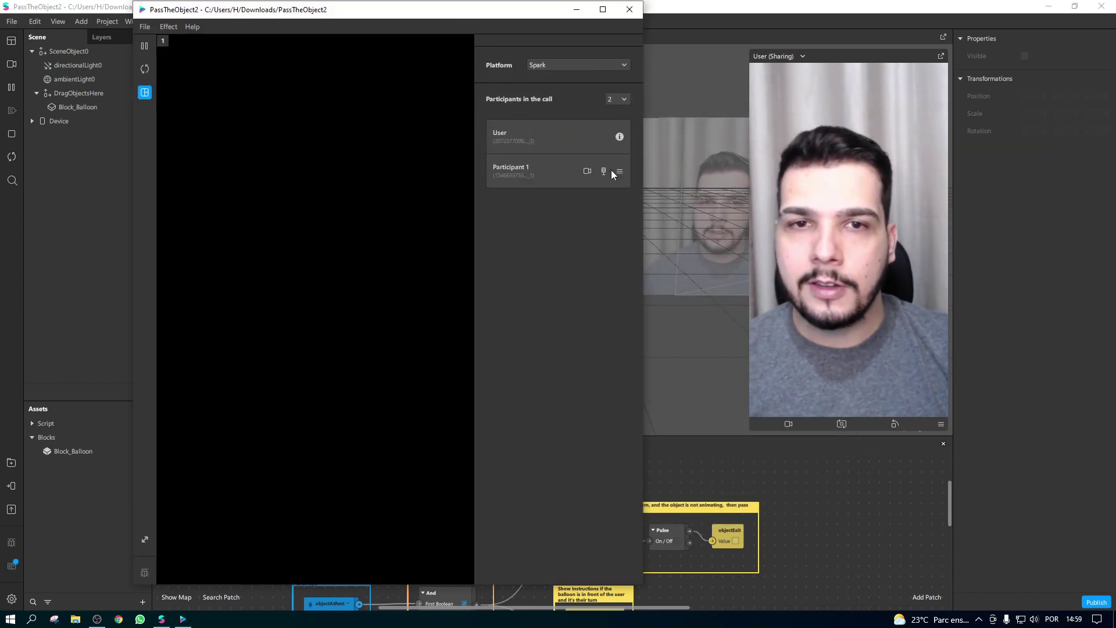
Step: In Spark AR Player, assign the second simulated video to Participant 1 and set the call to 10 participants
click(586, 171)
click(500, 285)
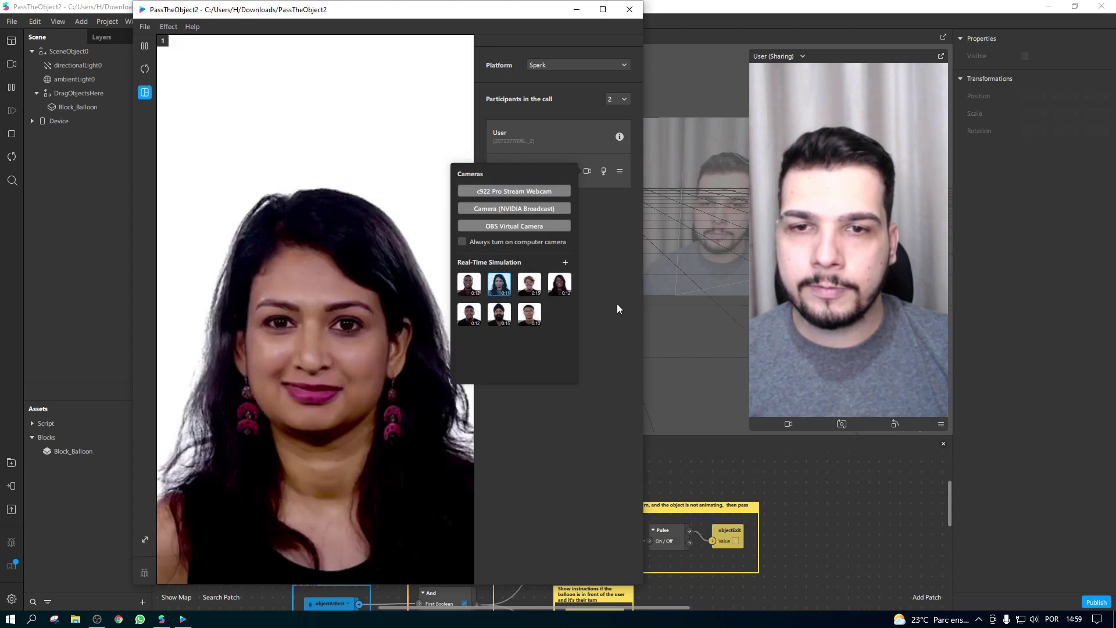
click(615, 302)
drag(498, 26, 501, 32)
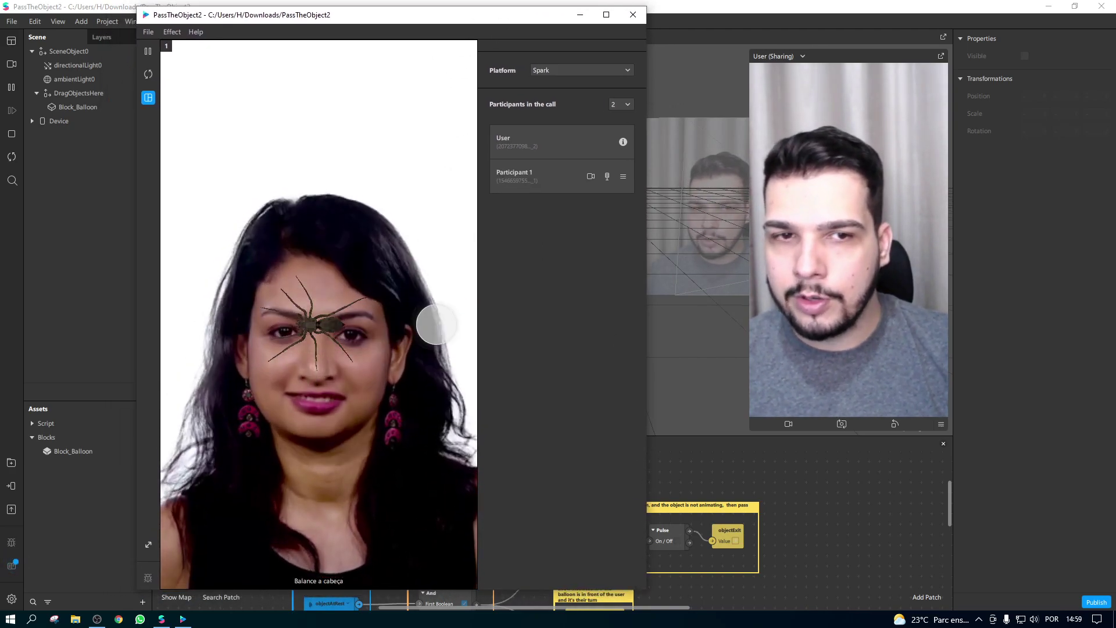
click(625, 104)
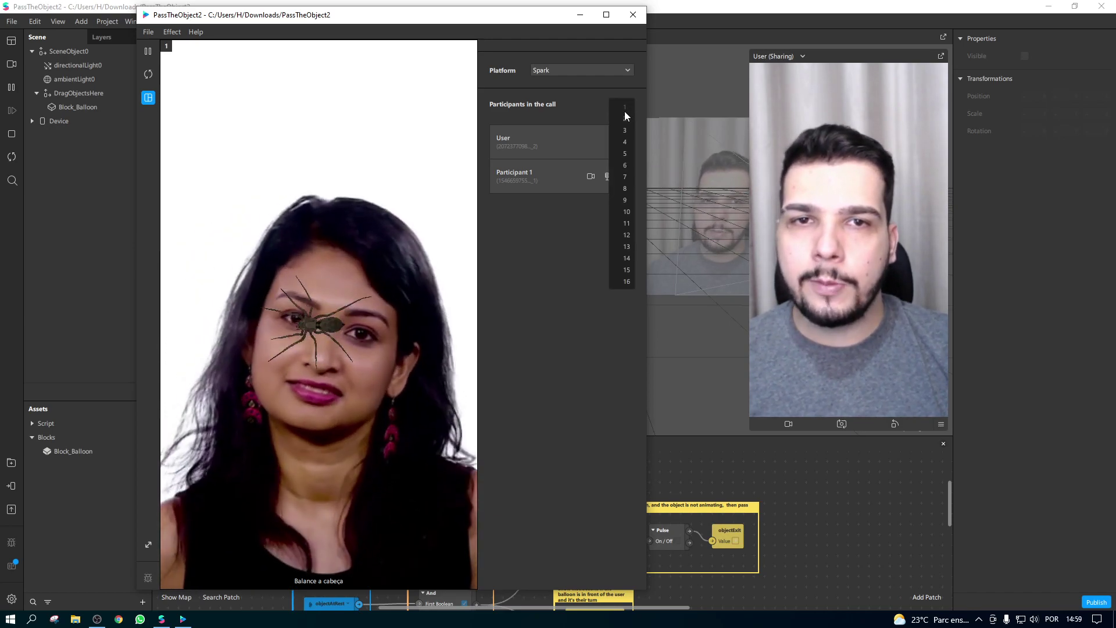
click(627, 211)
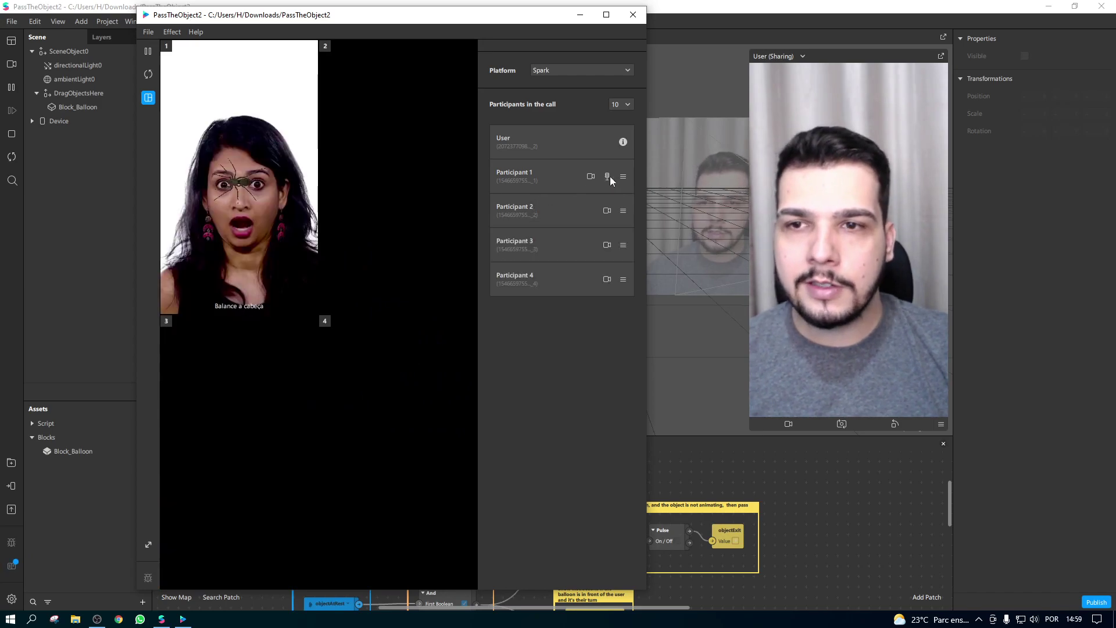
Step: Switch to Spark AR Studio, change the preview from the webcam to the simulated man with glasses, and return to Spark AR Player
click(127, 124)
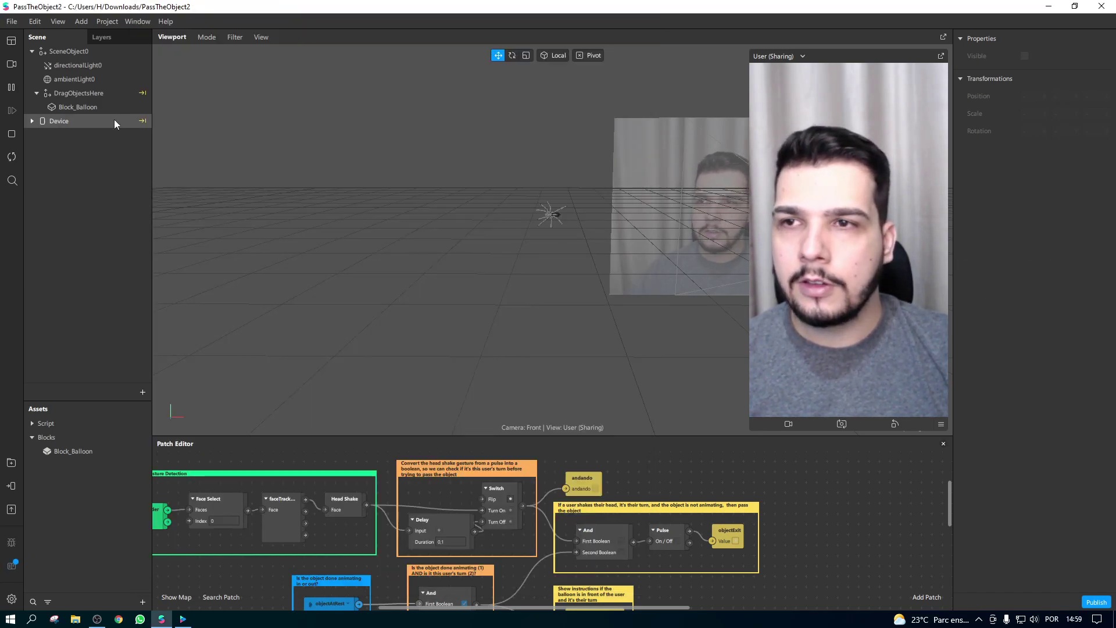
click(11, 65)
click(104, 206)
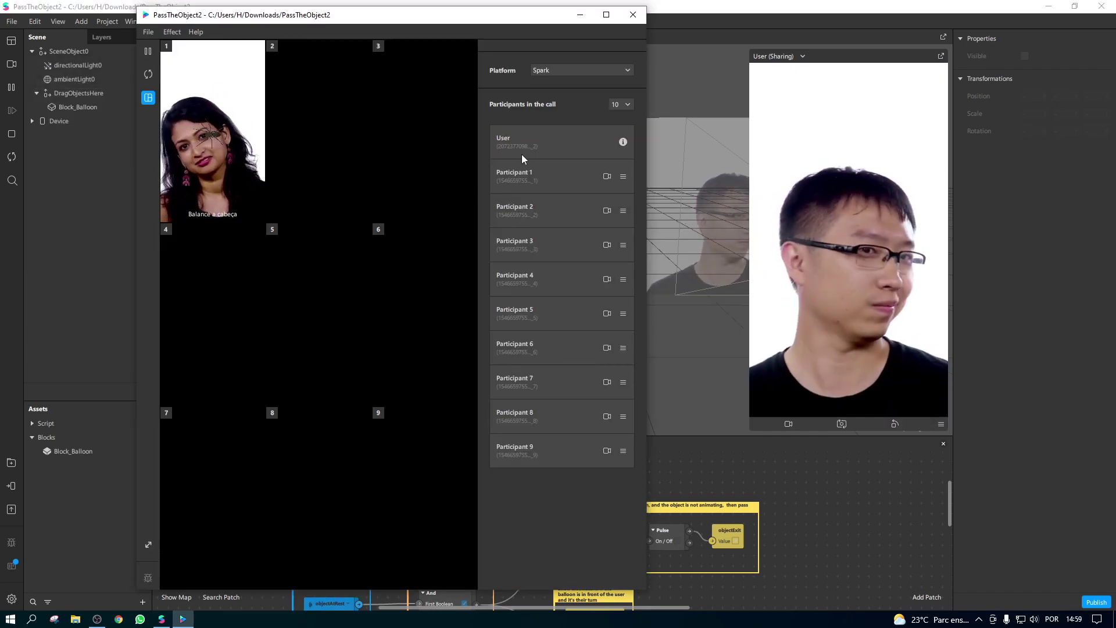
Step: Set the call to 2 participants and back to 10, and assign the c922 Pro Stream Webcam to Participant 1
click(624, 104)
click(628, 118)
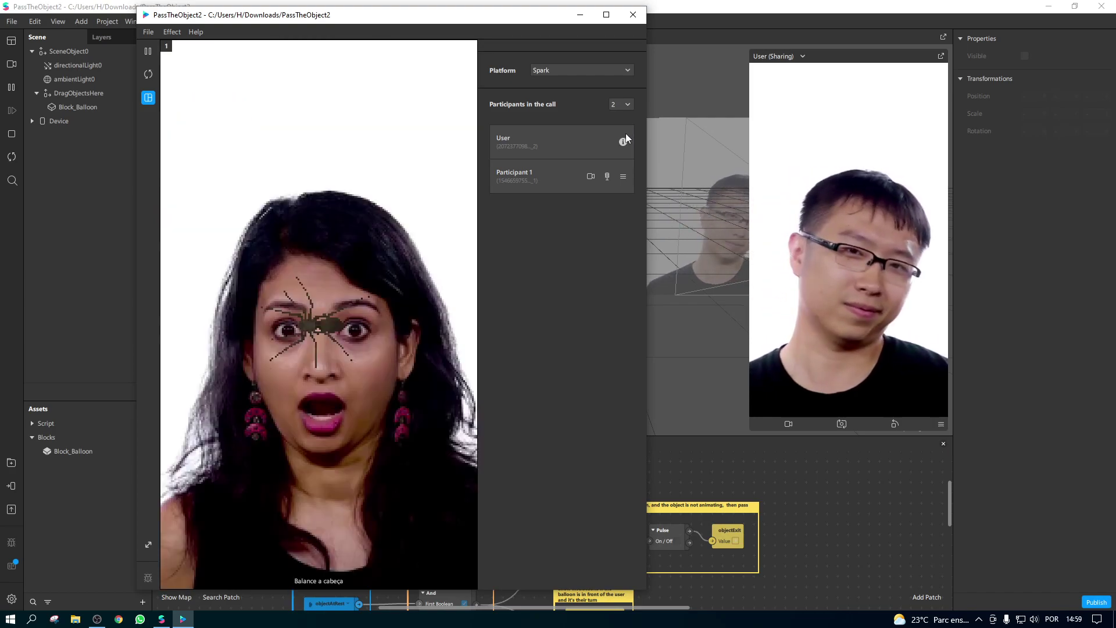
click(620, 106)
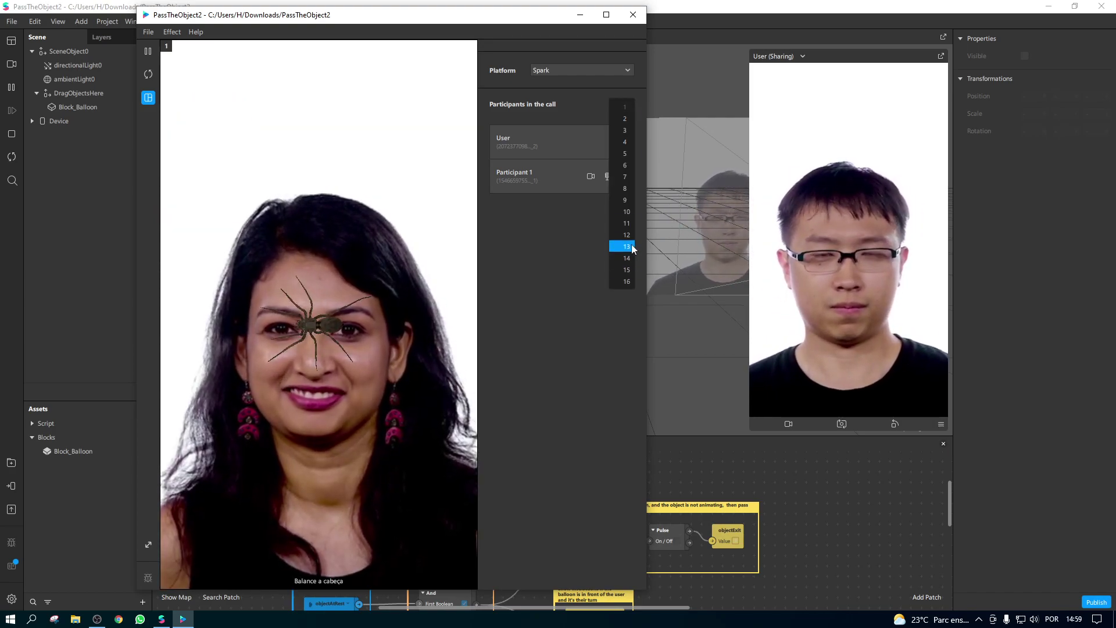
click(627, 211)
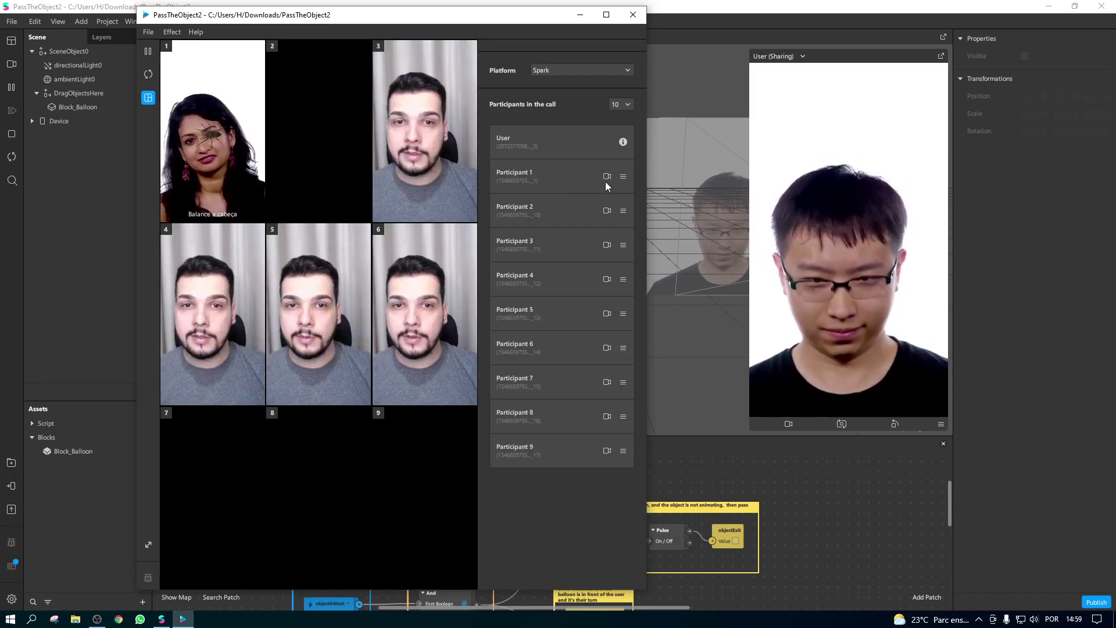
click(606, 177)
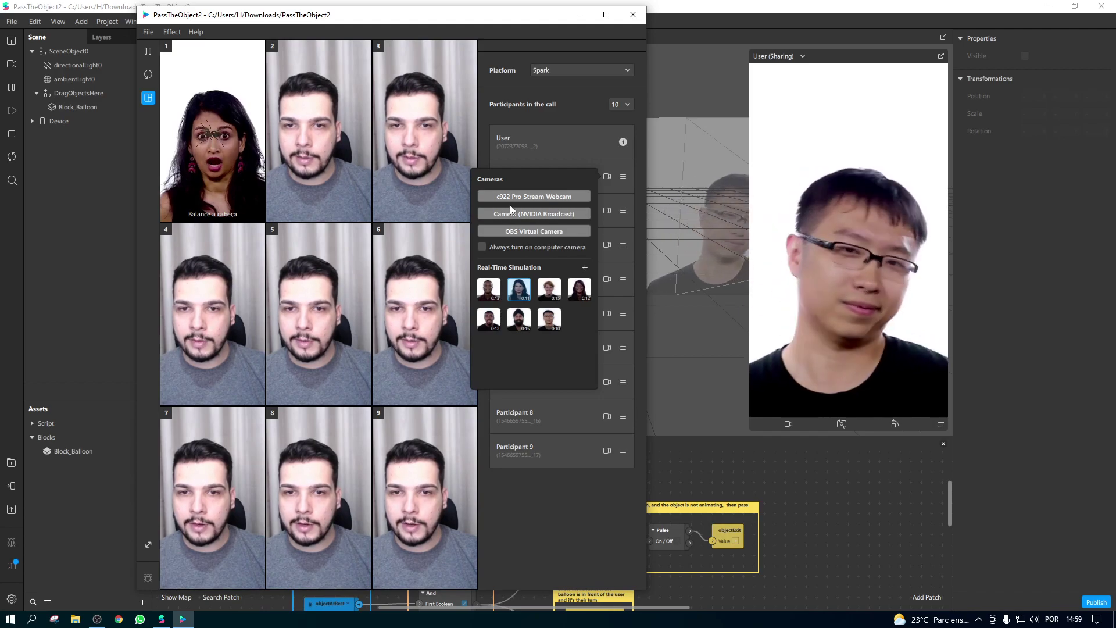
click(532, 197)
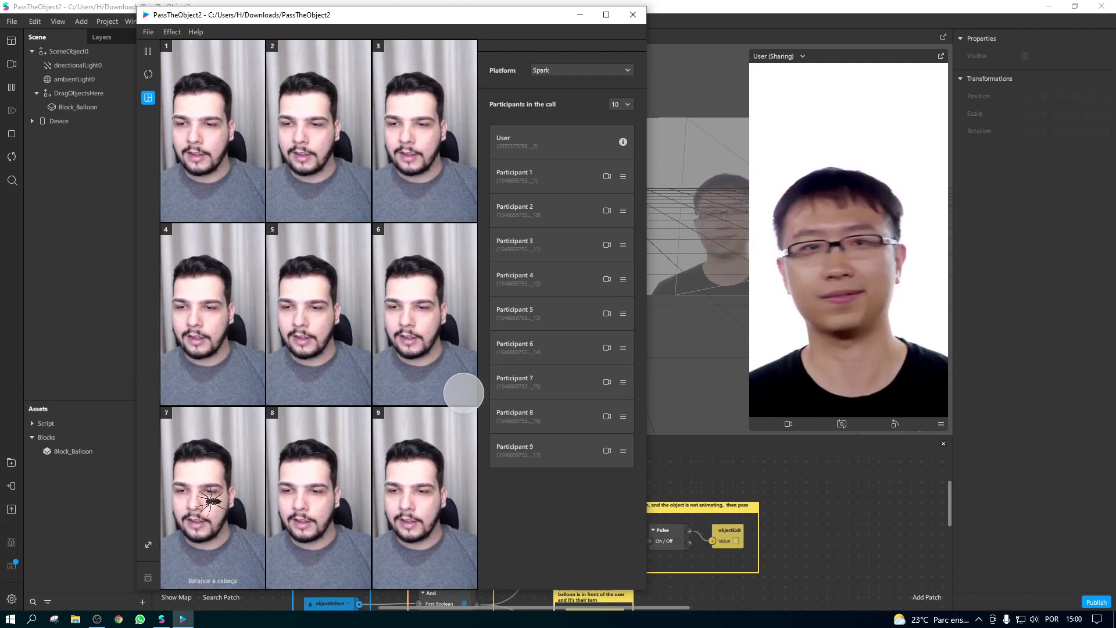
Step: Close Spark AR Player to return to Spark AR Studio, and check the options for testing the effect on a device
click(634, 16)
click(805, 93)
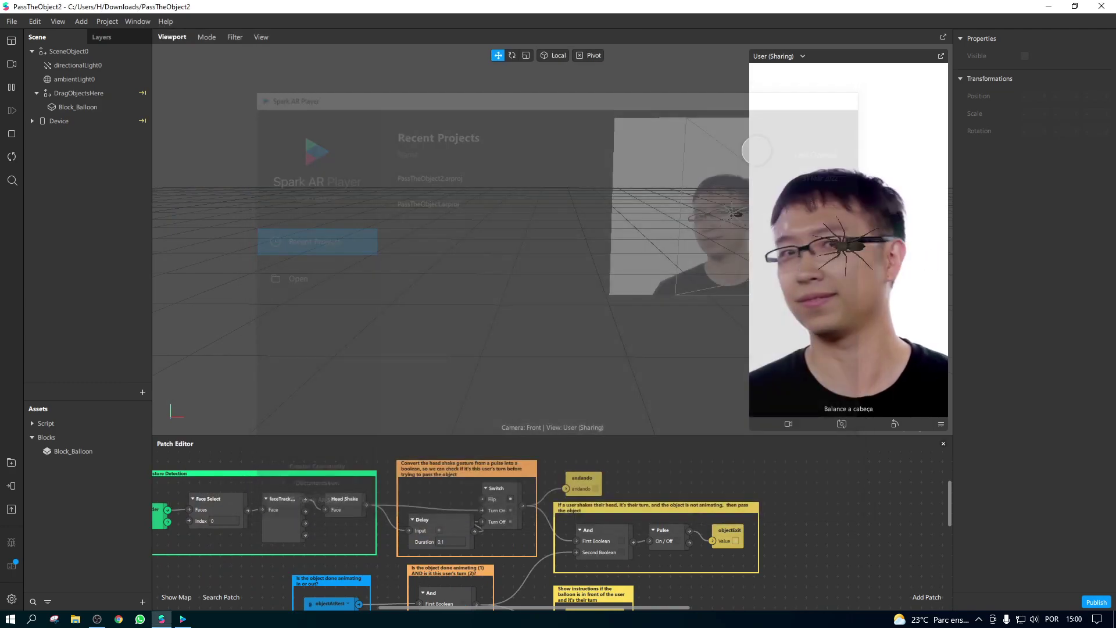
click(11, 486)
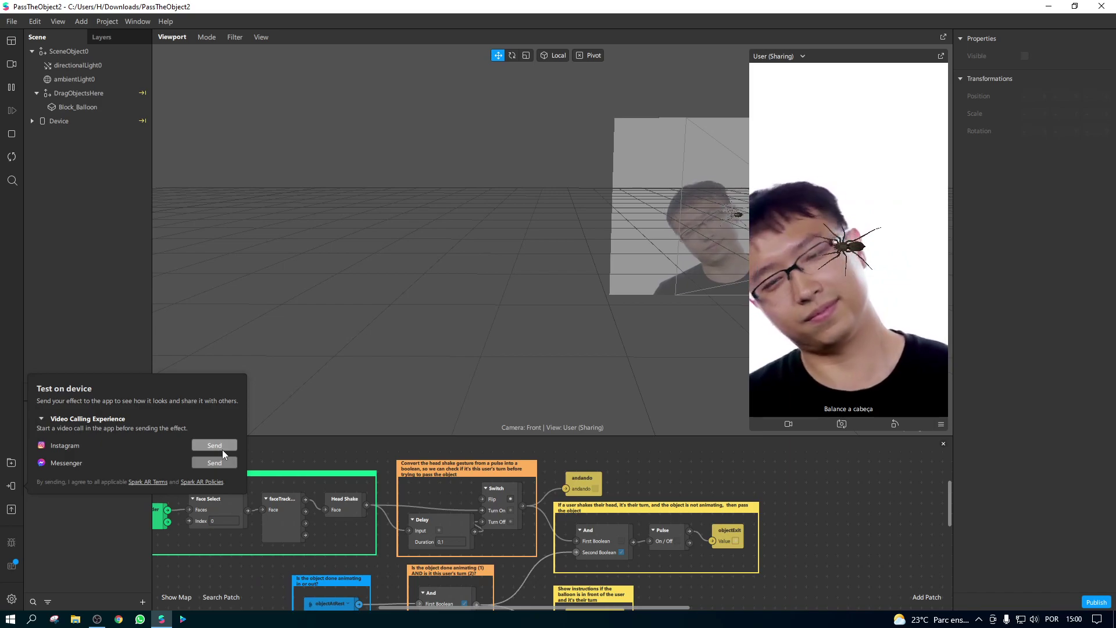
click(81, 277)
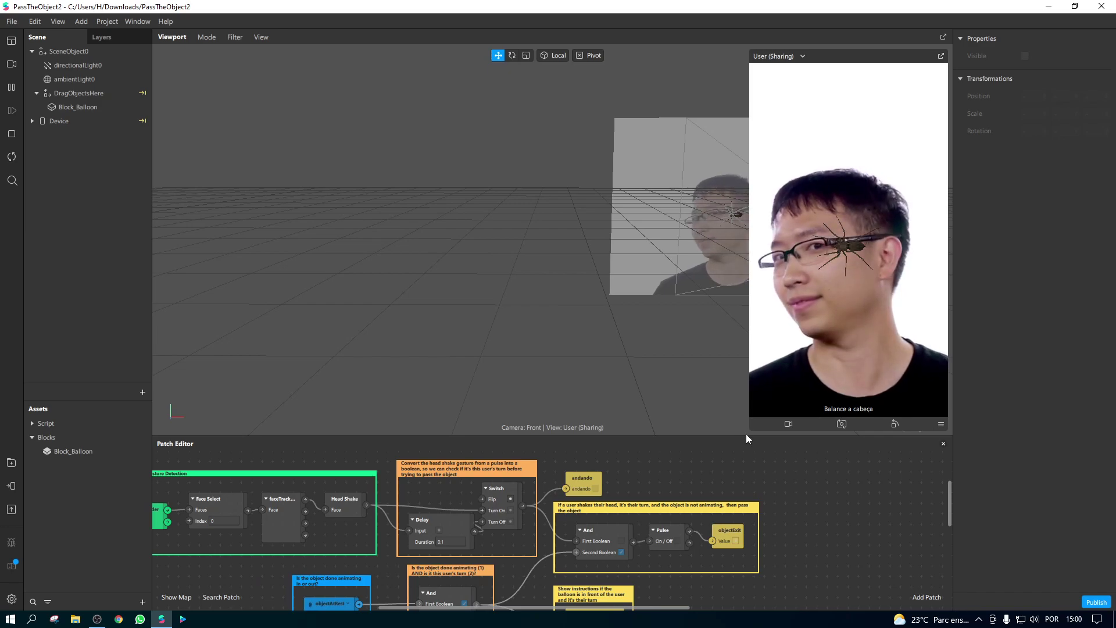
Step: Switch the effect preview from the simulated man with glasses to the live webcam
click(11, 64)
click(62, 84)
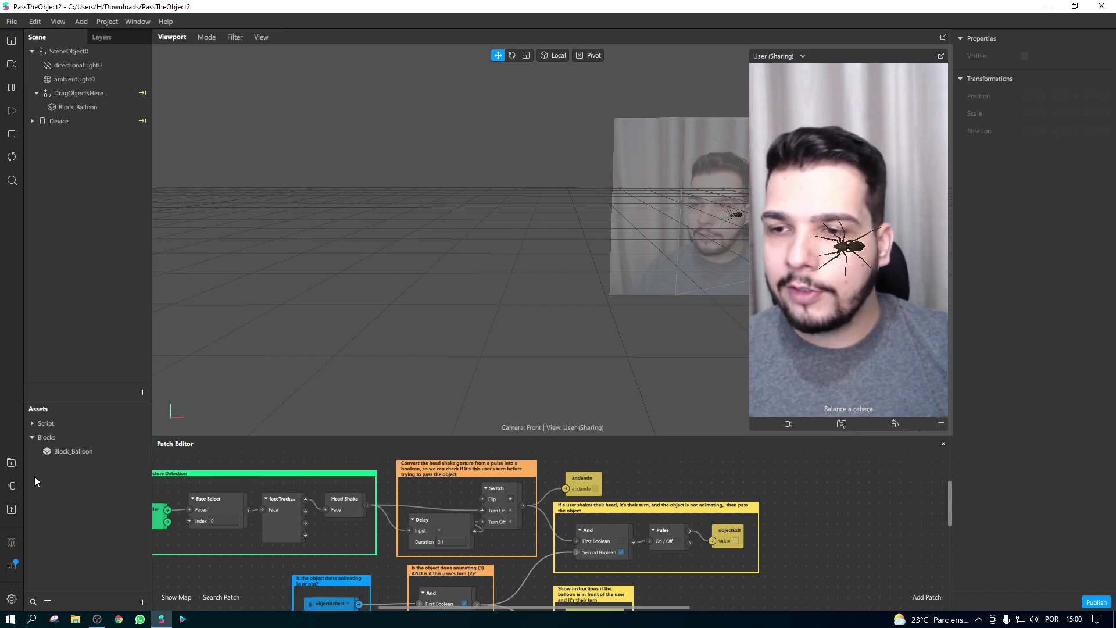
Step: Upload the project to Spark AR Hub as a new effect, without a demo video
click(5, 511)
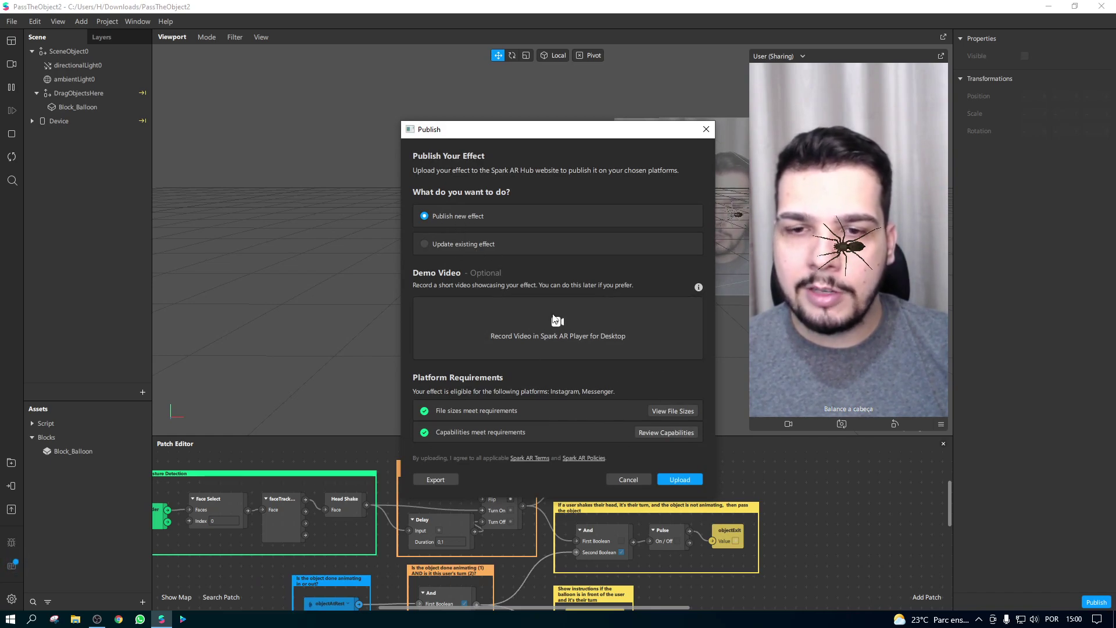
click(678, 479)
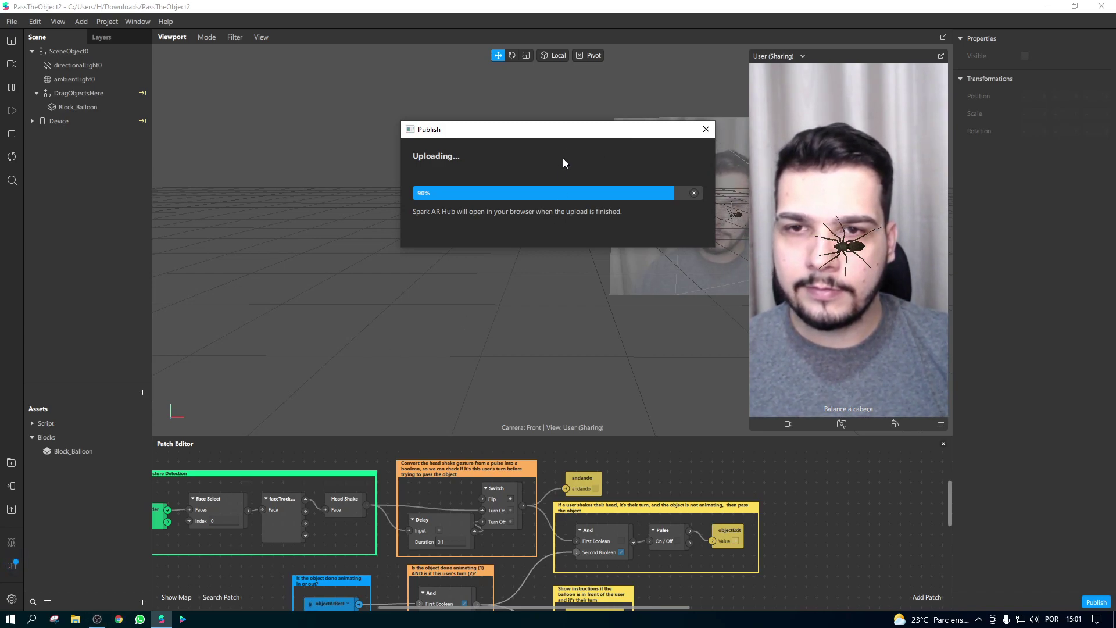
drag(572, 132, 453, 157)
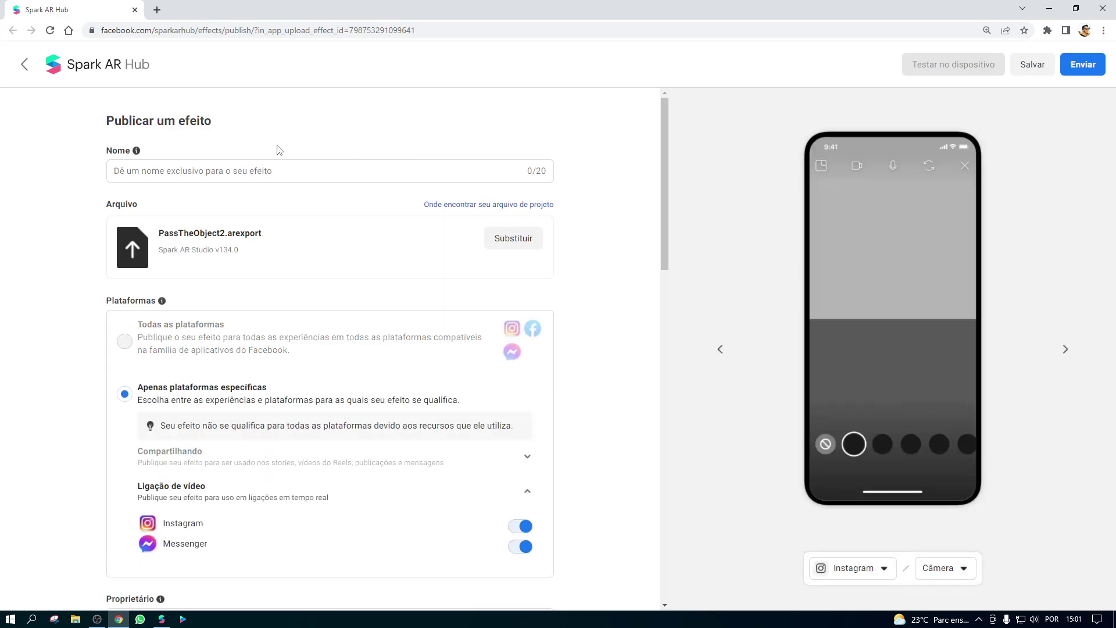
Step: Give the effect a name starting with "Video Call Sp", review its platforms, and enter it in the Spark Playtime competition
click(255, 171)
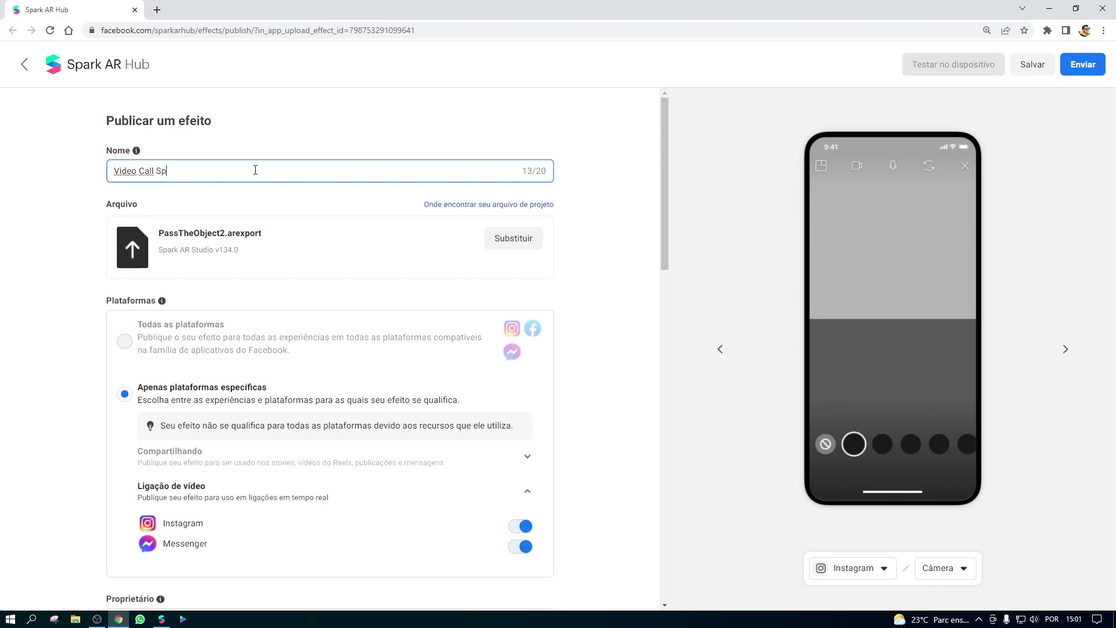
click(585, 214)
scroll(506, 182, down, 4)
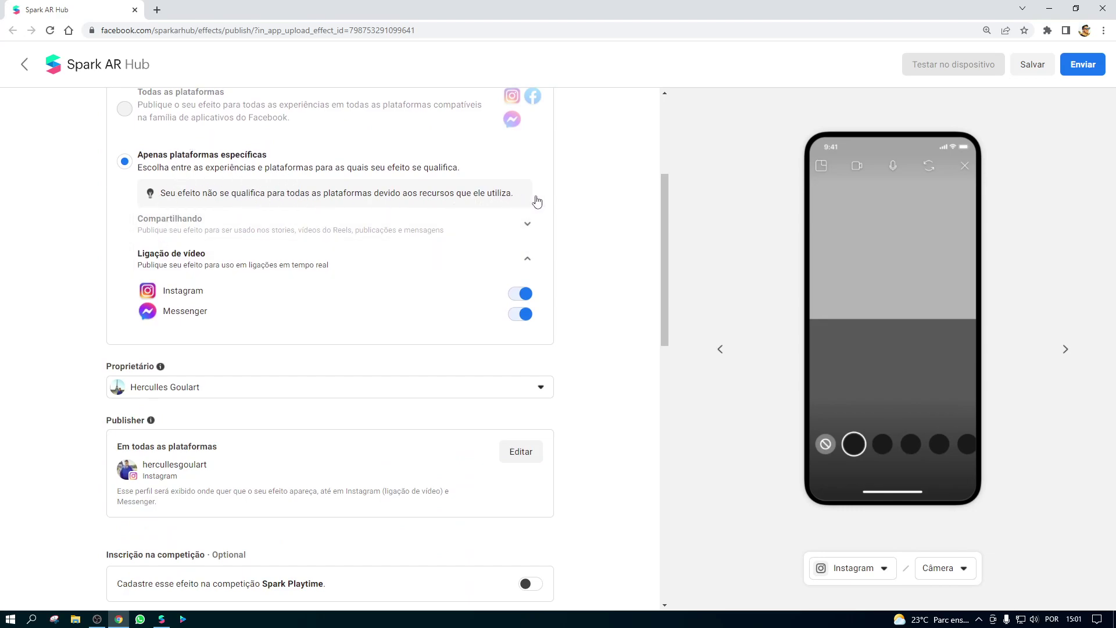
scroll(220, 245, down, 1)
scroll(266, 250, up, 2)
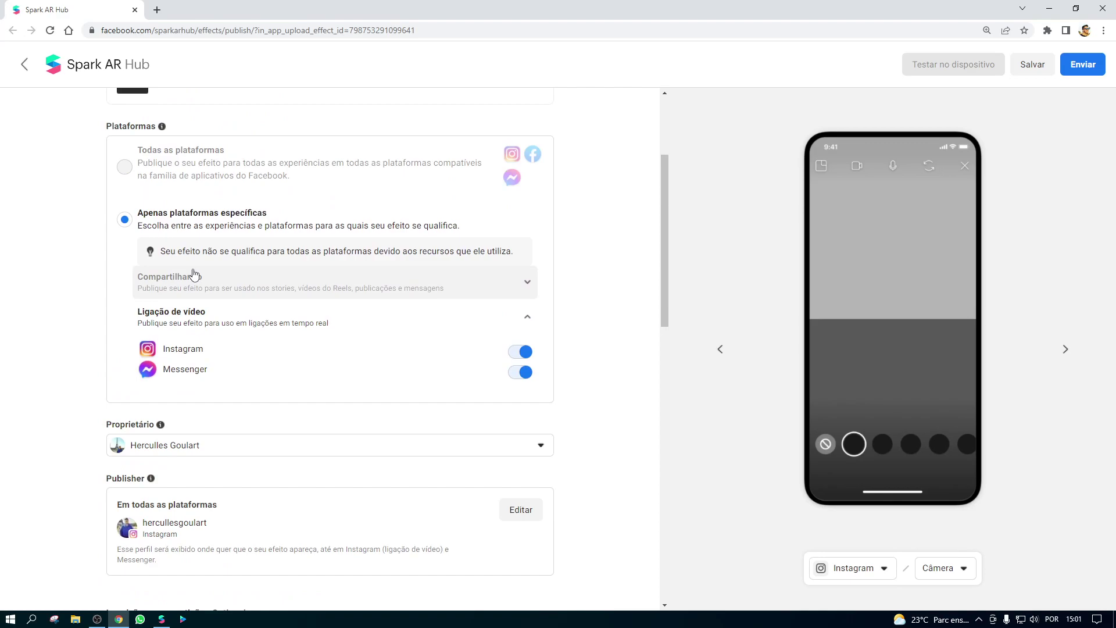
scroll(274, 232, down, 3)
scroll(369, 269, up, 2)
scroll(332, 227, down, 2)
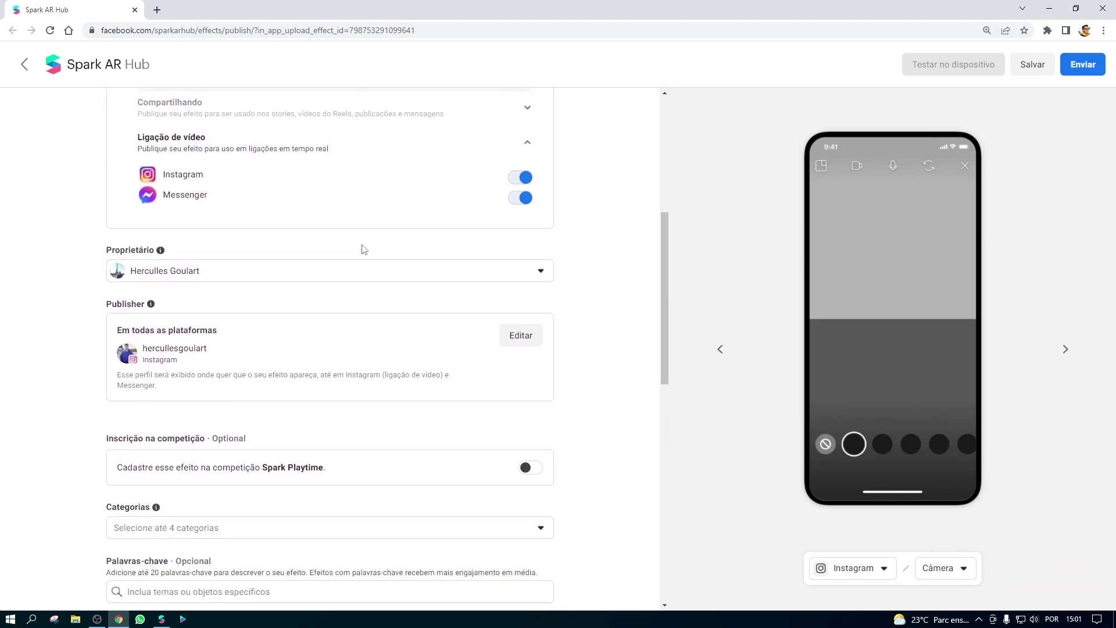
scroll(273, 291, down, 3)
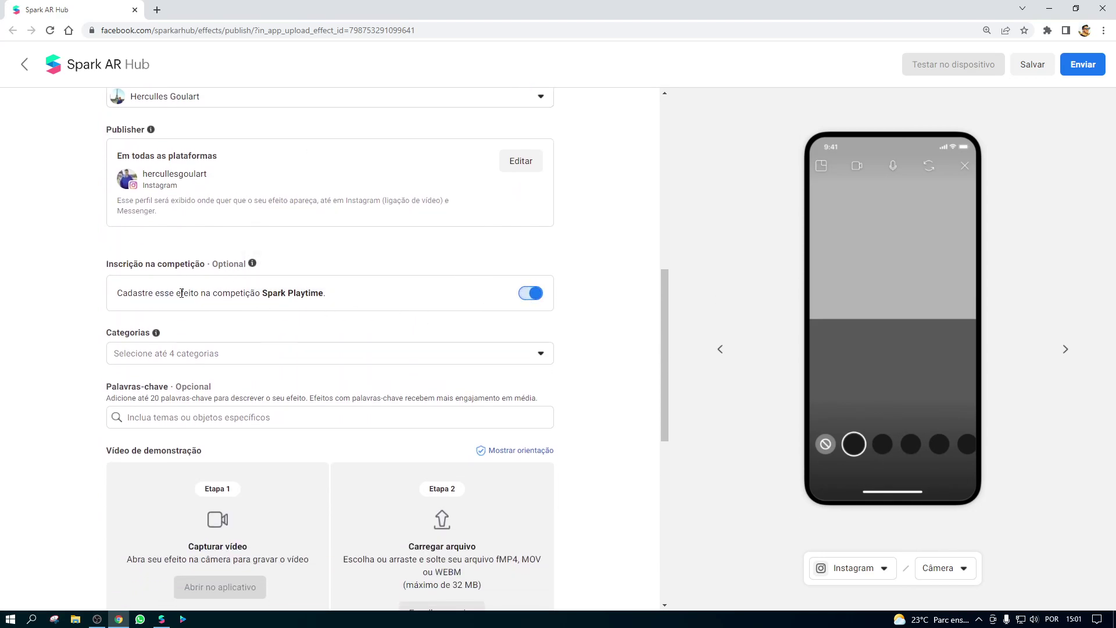
Step: Assign the effect to the categories Animais and Estranhos e assustadores
scroll(592, 292, down, 2)
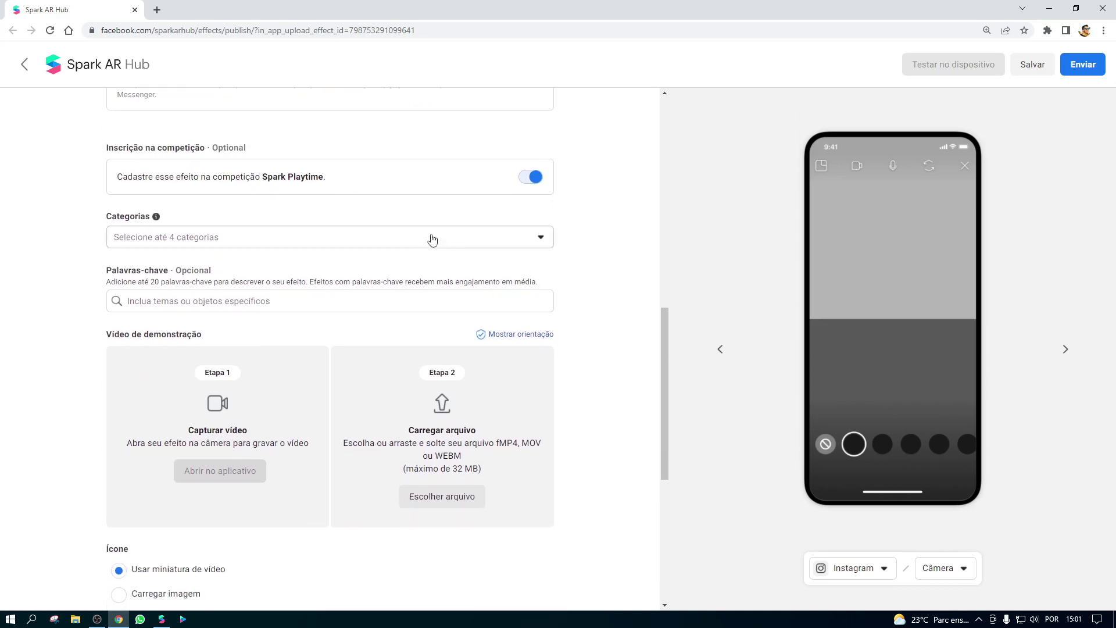
click(499, 237)
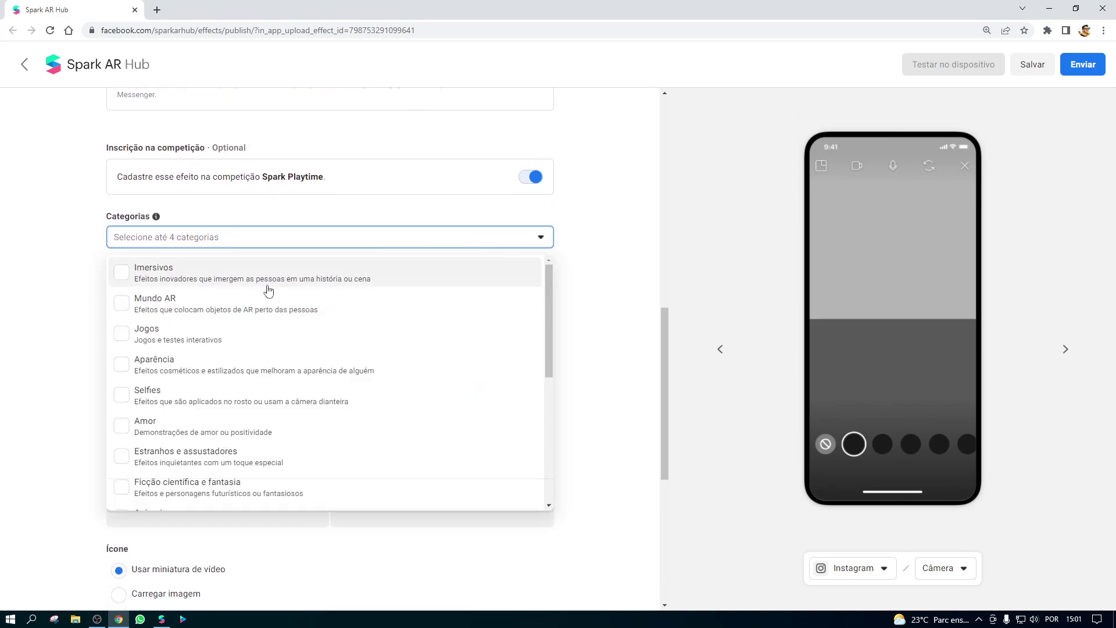
scroll(231, 309, down, 2)
scroll(232, 394, down, 3)
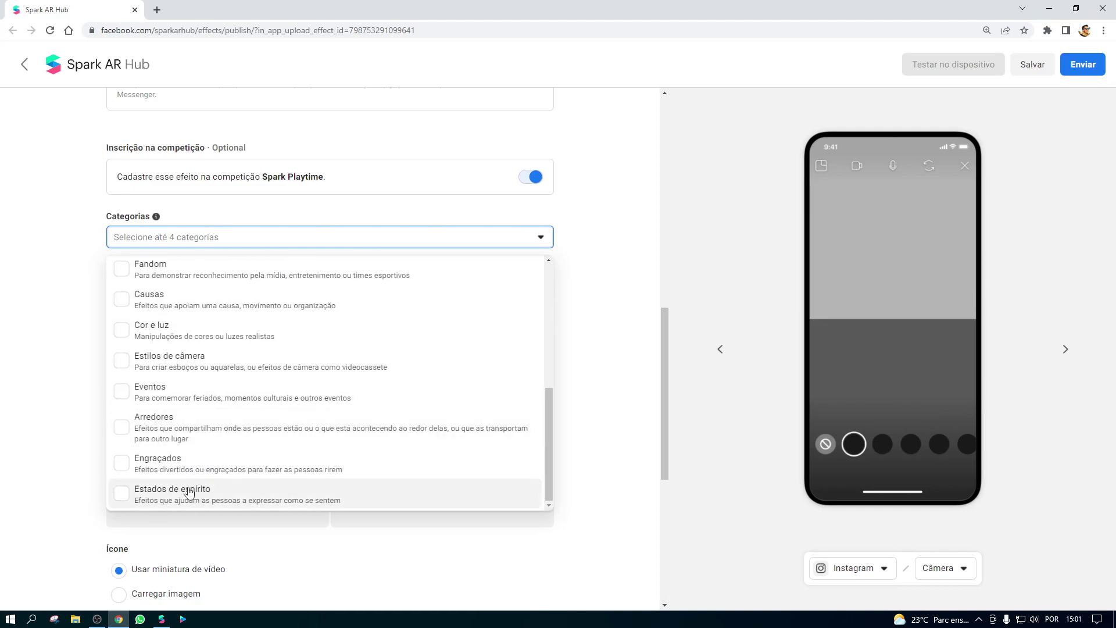
scroll(225, 359, up, 1)
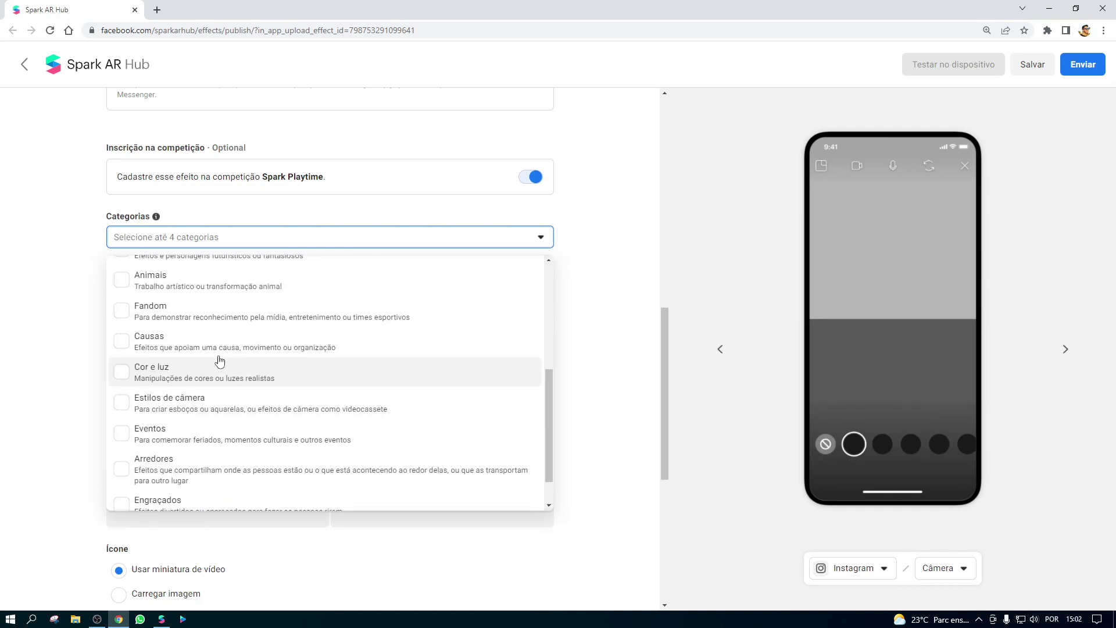
scroll(209, 358, up, 1)
click(207, 356)
scroll(217, 334, up, 2)
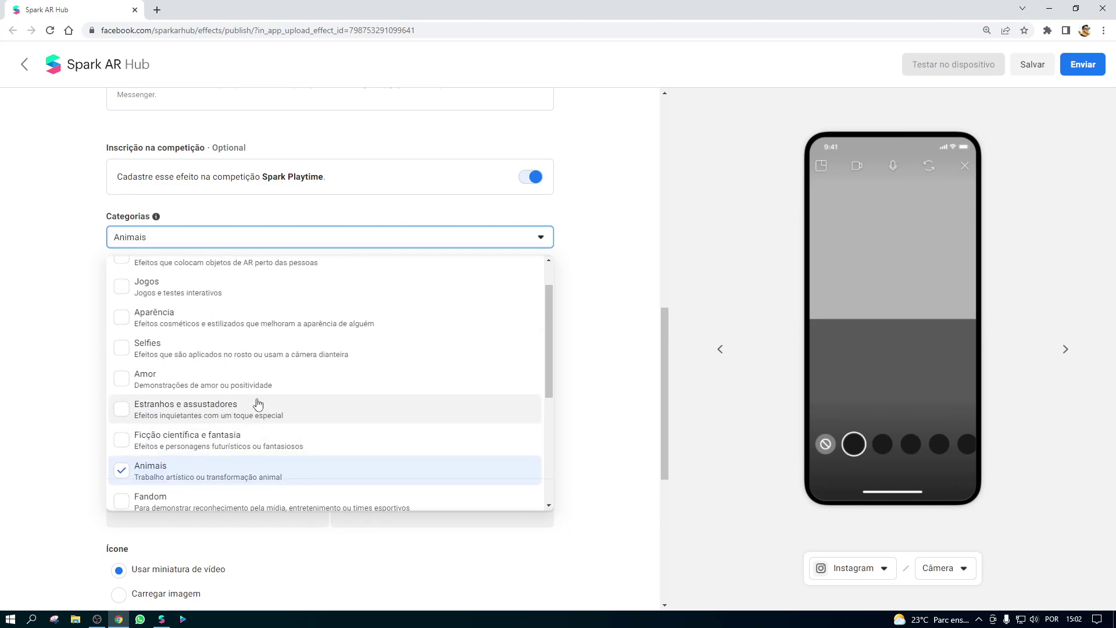
click(238, 409)
click(632, 336)
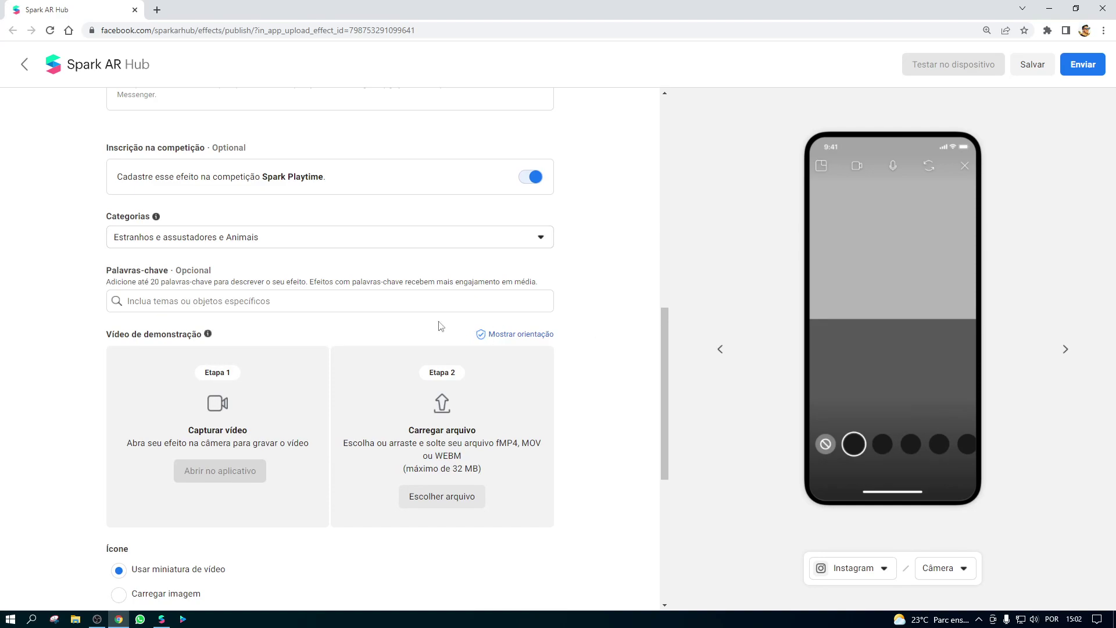
Step: Add the keywords "spider" and "video call" to the effect
click(322, 307)
text(spider)
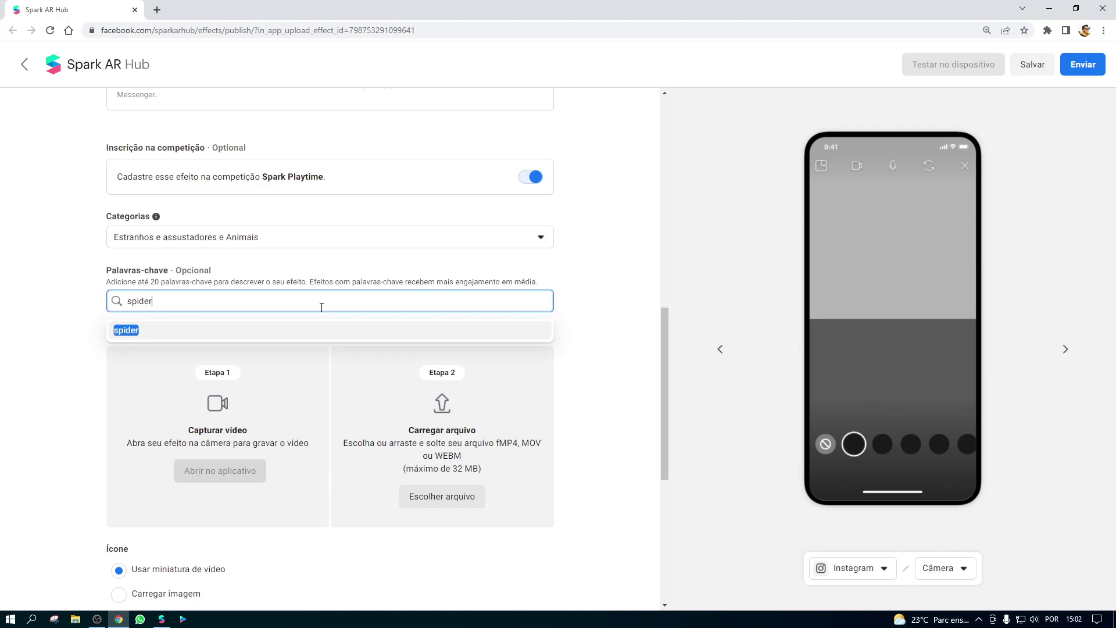
key(Return)
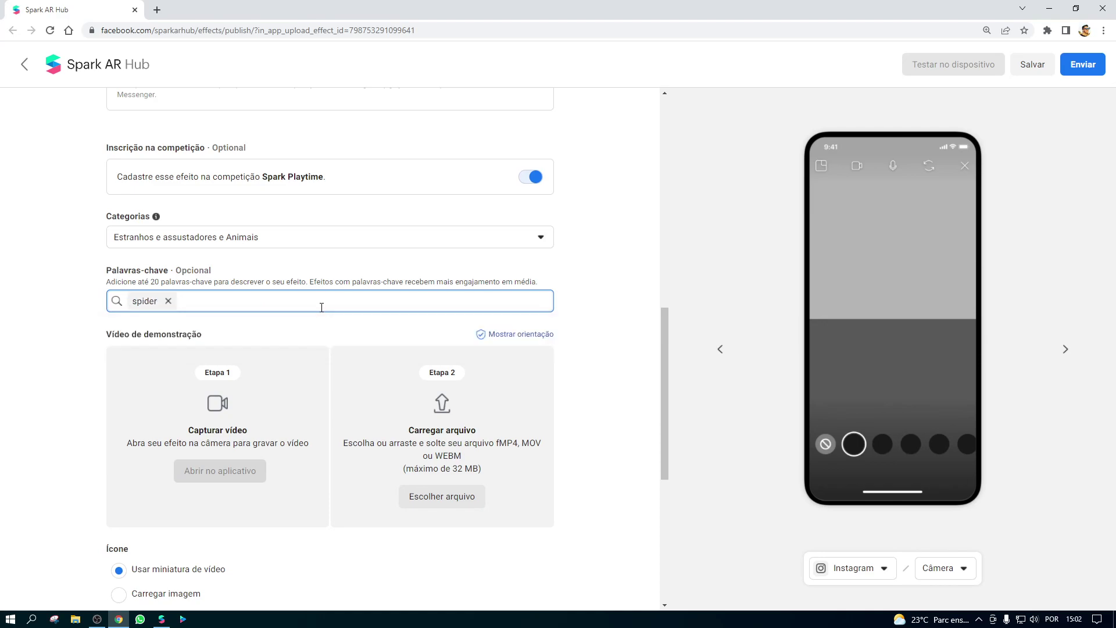
text(video call)
key(Return)
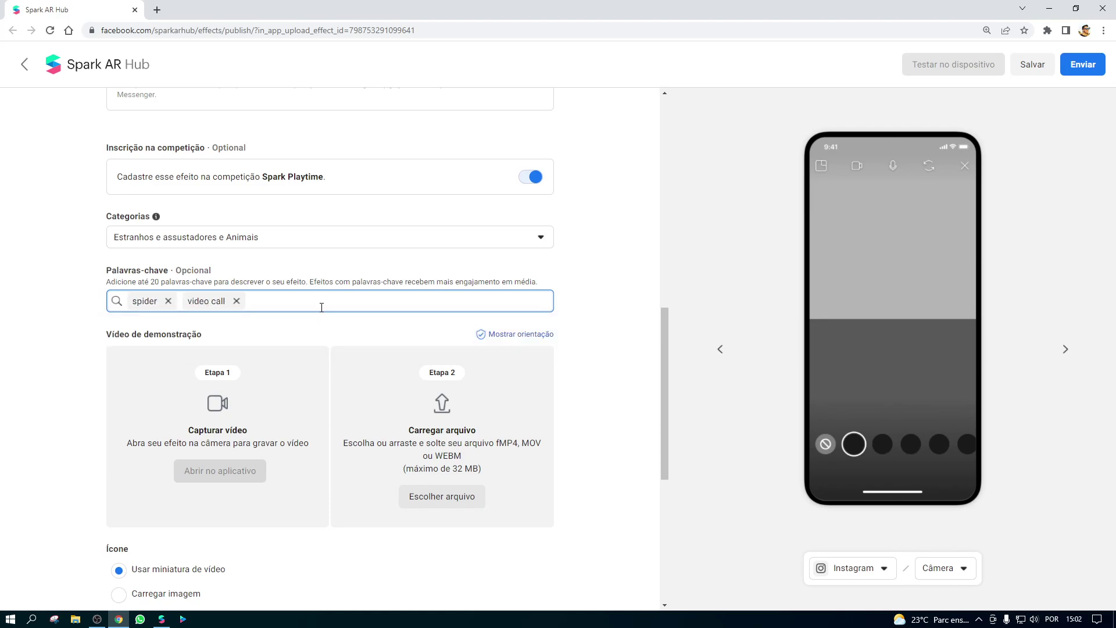
Step: Review the remaining publishing settings: demo video, icon, collaborators, publication date and legal agreement
scroll(543, 289, down, 3)
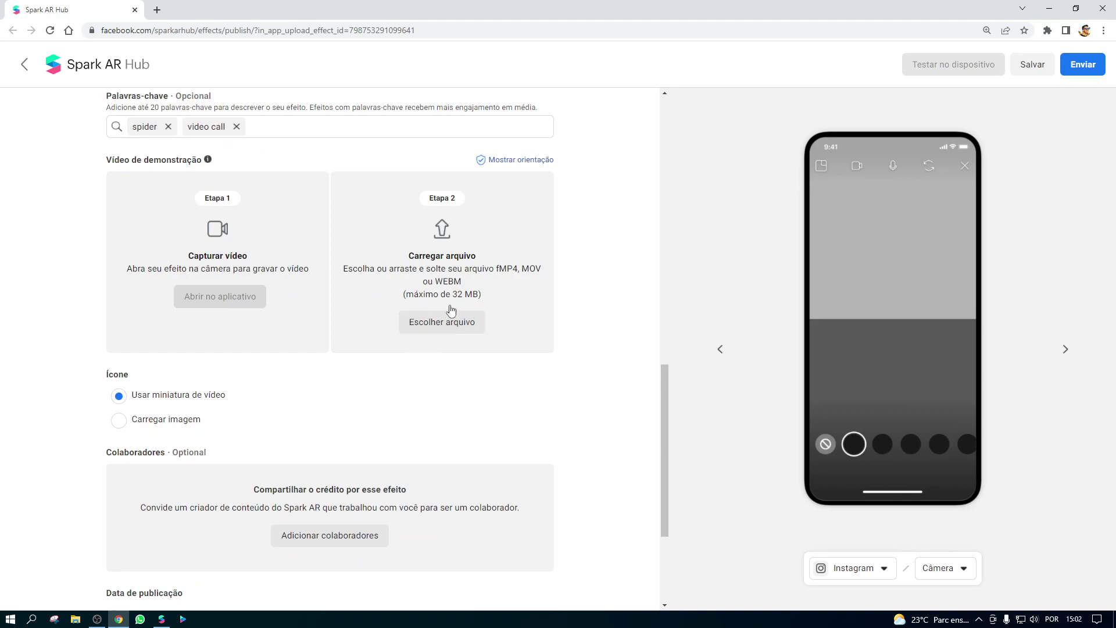
scroll(511, 301, down, 2)
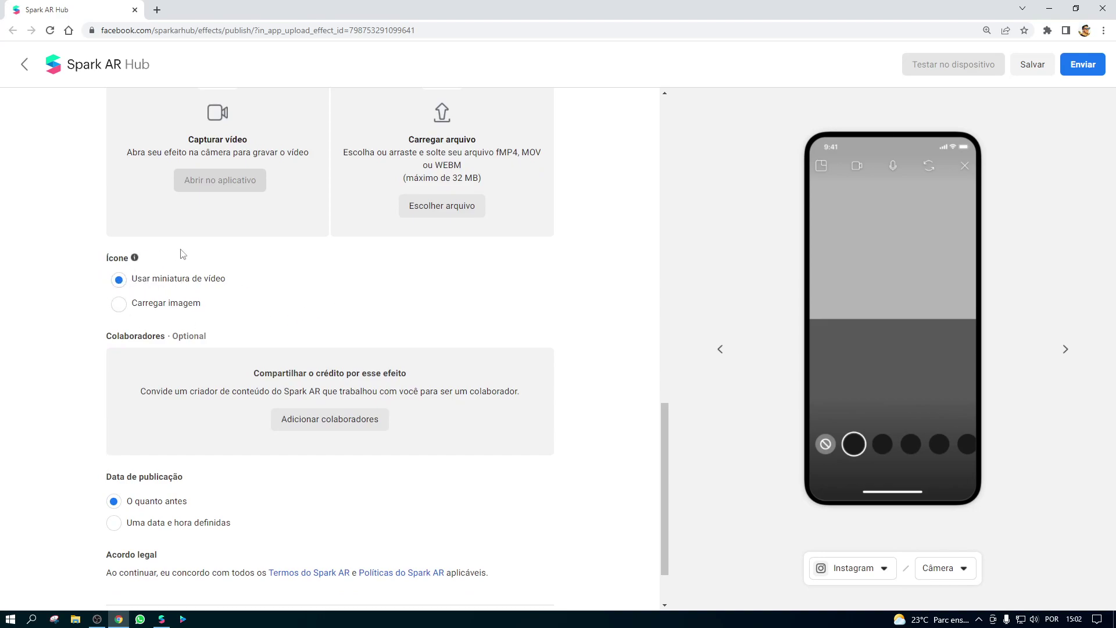
scroll(338, 297, down, 1)
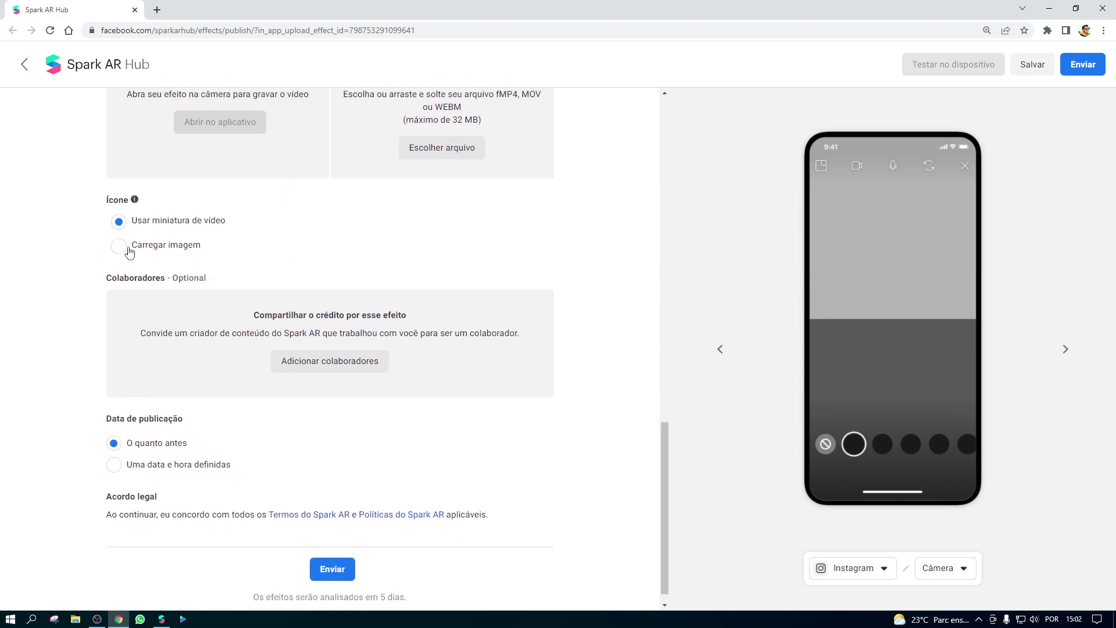
scroll(152, 245, down, 1)
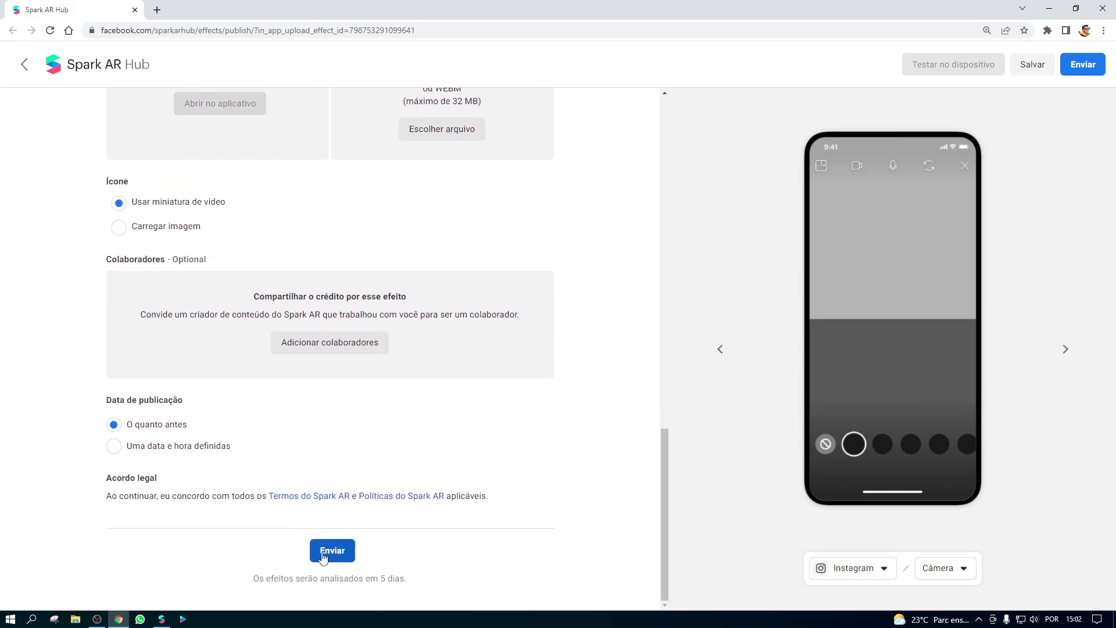
scroll(476, 379, up, 7)
scroll(478, 349, up, 9)
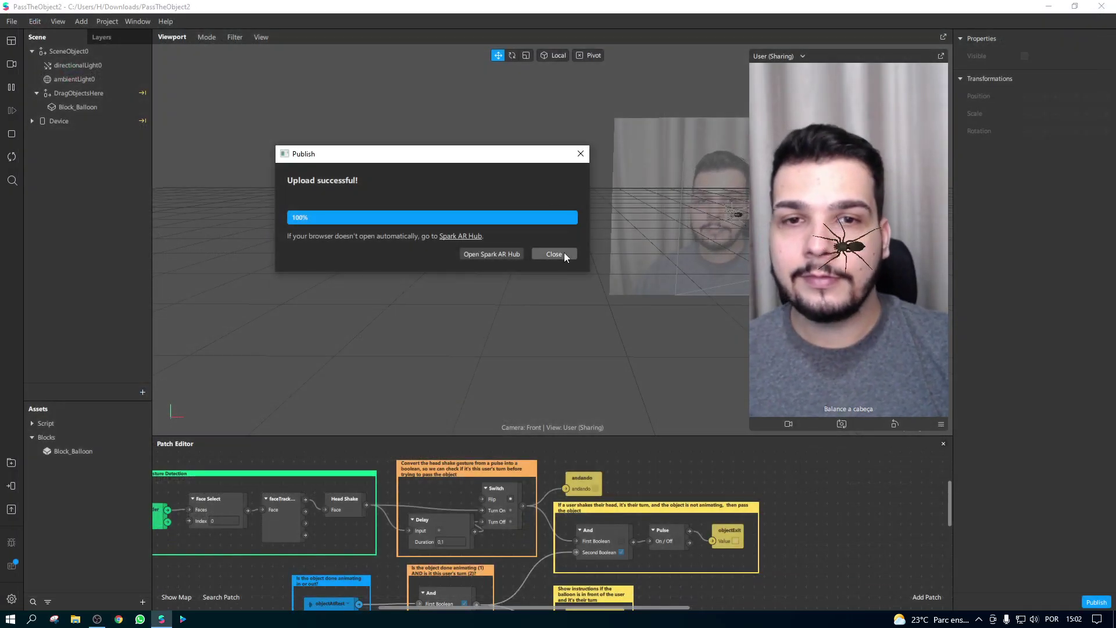
Step: Back in Spark AR Studio, dismiss the finished upload, hide the Patch Editor and enlarge the effect preview
click(564, 252)
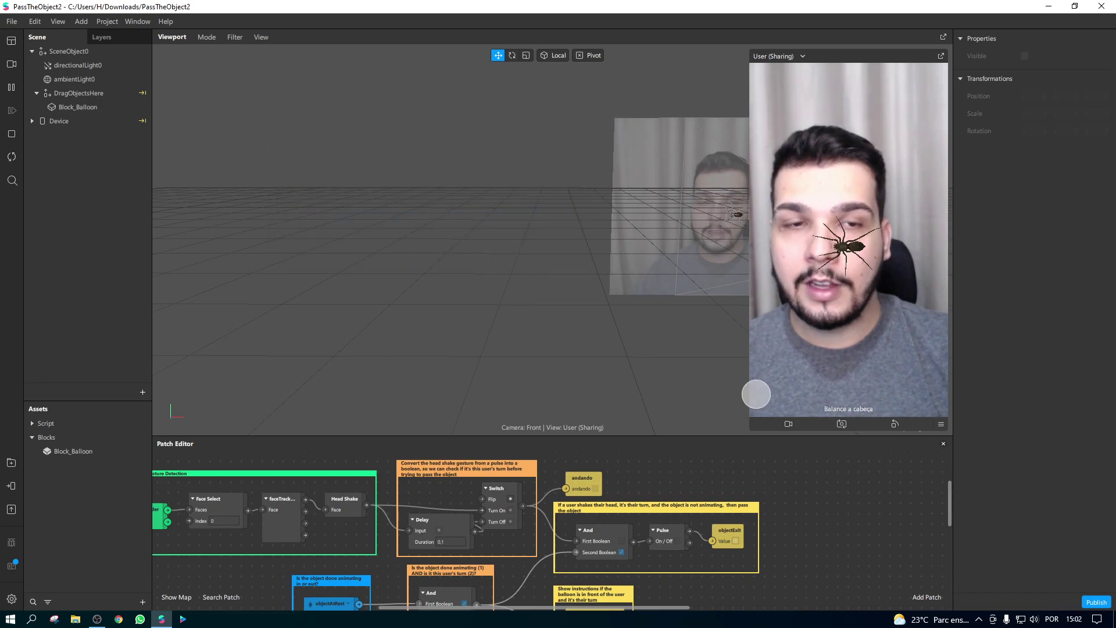
click(944, 443)
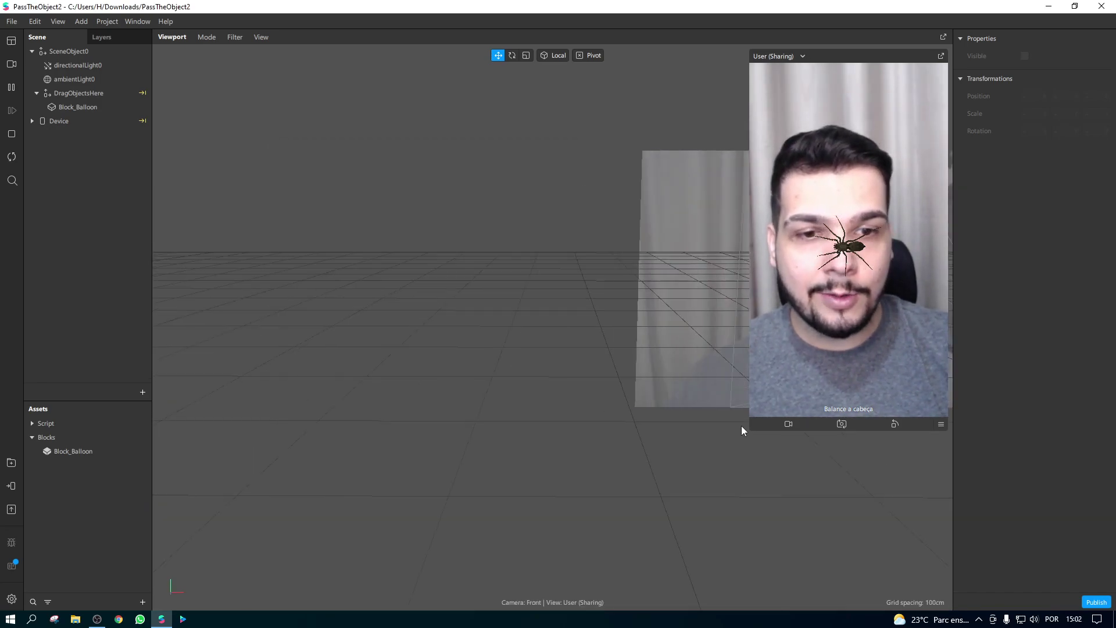
drag(750, 426, 593, 561)
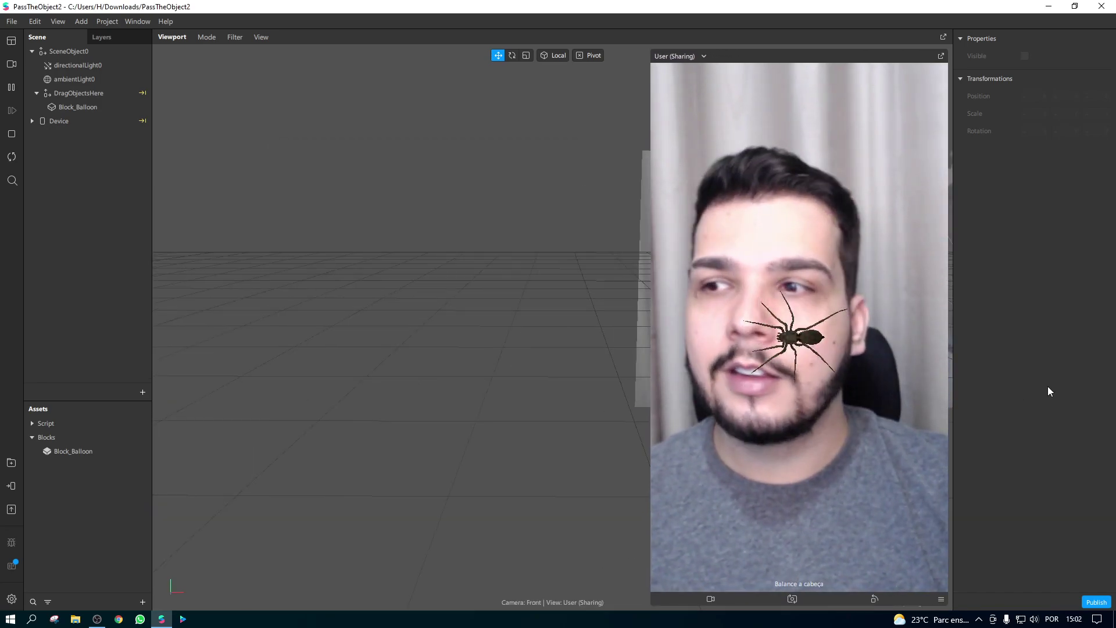